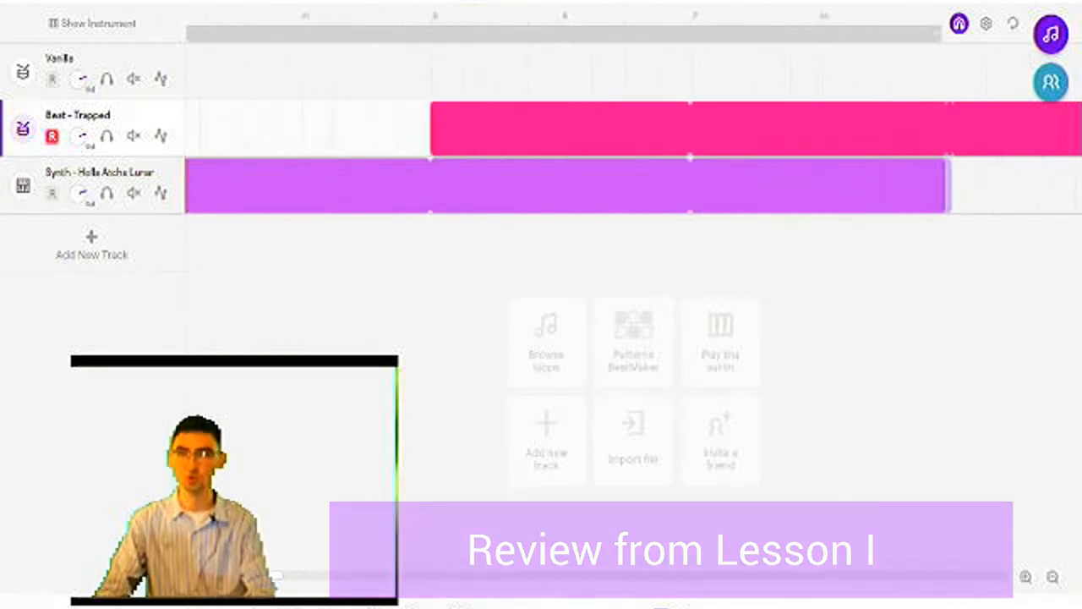
Examine the track regions along the timeline at closer and wider zoom levels.
{"action": "scroll", "coordinate": [541, 253], "scroll_direction": "up", "scroll_amount": 3}
{"action": "scroll", "coordinate": [541, 254], "scroll_direction": "down", "scroll_amount": 3}
{"action": "scroll", "coordinate": [541, 254], "scroll_direction": "up", "scroll_amount": 3}
{"action": "scroll", "coordinate": [541, 254], "scroll_direction": "down", "scroll_amount": 2}
{"action": "scroll", "coordinate": [541, 253], "scroll_direction": "up", "scroll_amount": 3}
{"action": "scroll", "coordinate": [541, 253], "scroll_direction": "down", "scroll_amount": 3}
{"action": "scroll", "coordinate": [541, 253], "scroll_direction": "up", "scroll_amount": 5}
{"action": "scroll", "coordinate": [541, 254], "scroll_direction": "down", "scroll_amount": 3}
{"action": "scroll", "coordinate": [541, 253], "scroll_direction": "up", "scroll_amount": 3}
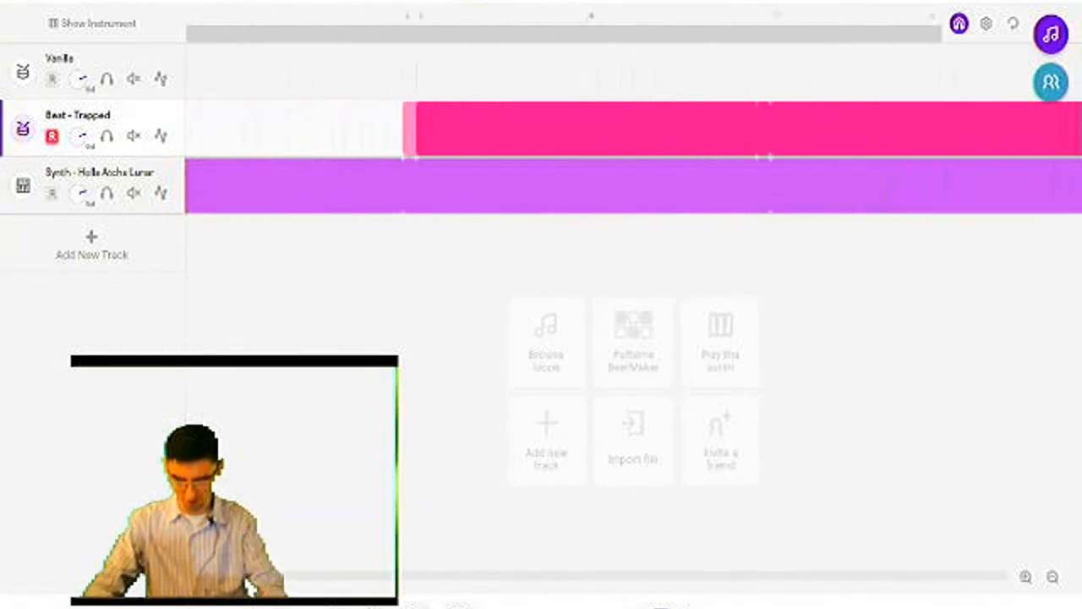
{"action": "scroll", "coordinate": [541, 253], "scroll_direction": "down", "scroll_amount": 4}
{"action": "scroll", "coordinate": [541, 254], "scroll_direction": "up", "scroll_amount": 3}
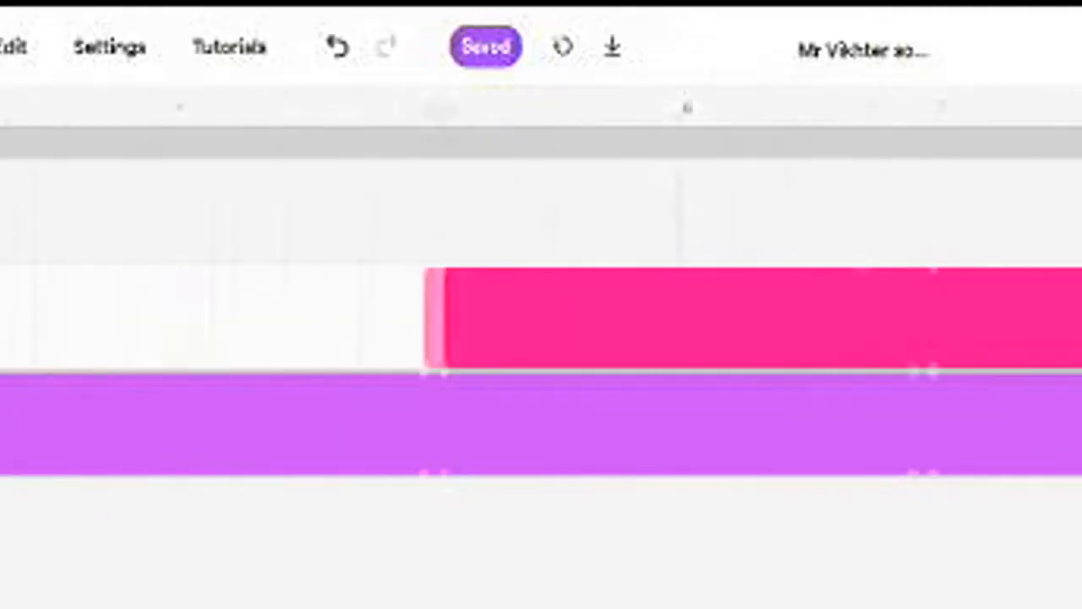
{"action": "scroll", "coordinate": [541, 253], "scroll_direction": "down", "scroll_amount": 2}
{"action": "scroll", "coordinate": [541, 254], "scroll_direction": "up", "scroll_amount": 4}
{"action": "scroll", "coordinate": [541, 254], "scroll_direction": "down", "scroll_amount": 4}
{"action": "scroll", "coordinate": [541, 254], "scroll_direction": "up", "scroll_amount": 3}
{"action": "scroll", "coordinate": [541, 254], "scroll_direction": "down", "scroll_amount": 2}
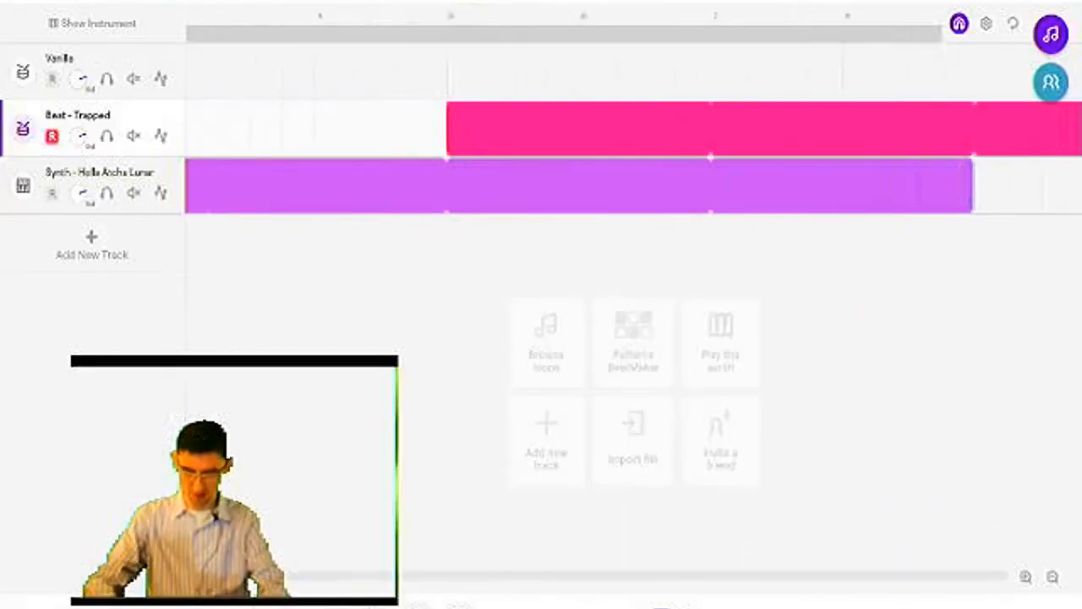
{"action": "scroll", "coordinate": [541, 254], "scroll_direction": "down", "scroll_amount": 3}
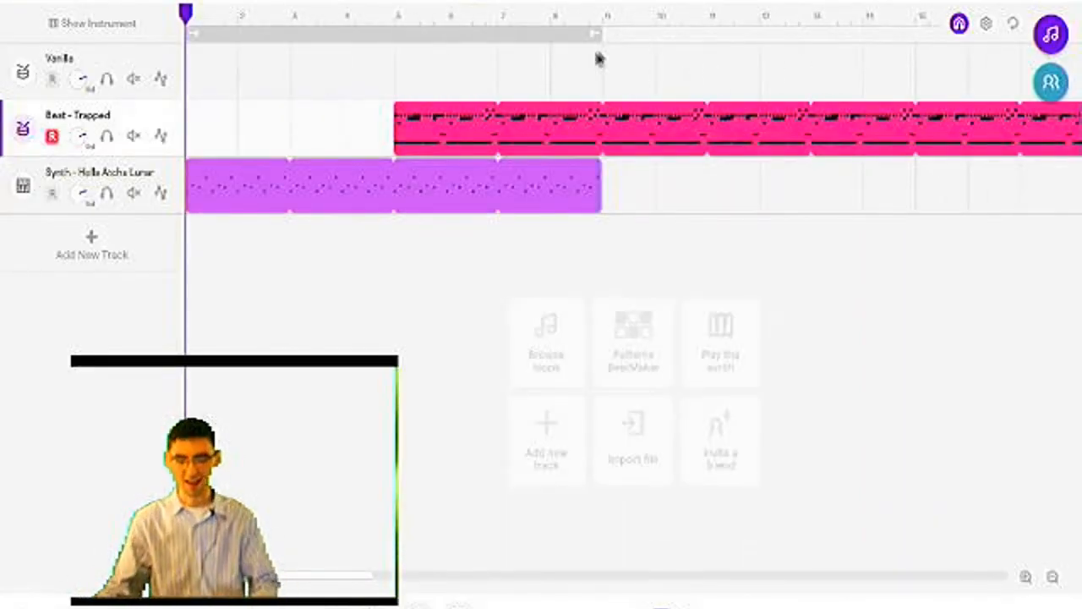
Try the loop range over bars 5 to 13, returning it to the start of the timeline.
{"action": "left_click_drag", "start_coordinate": [411, 45], "coordinate": [617, 51]}
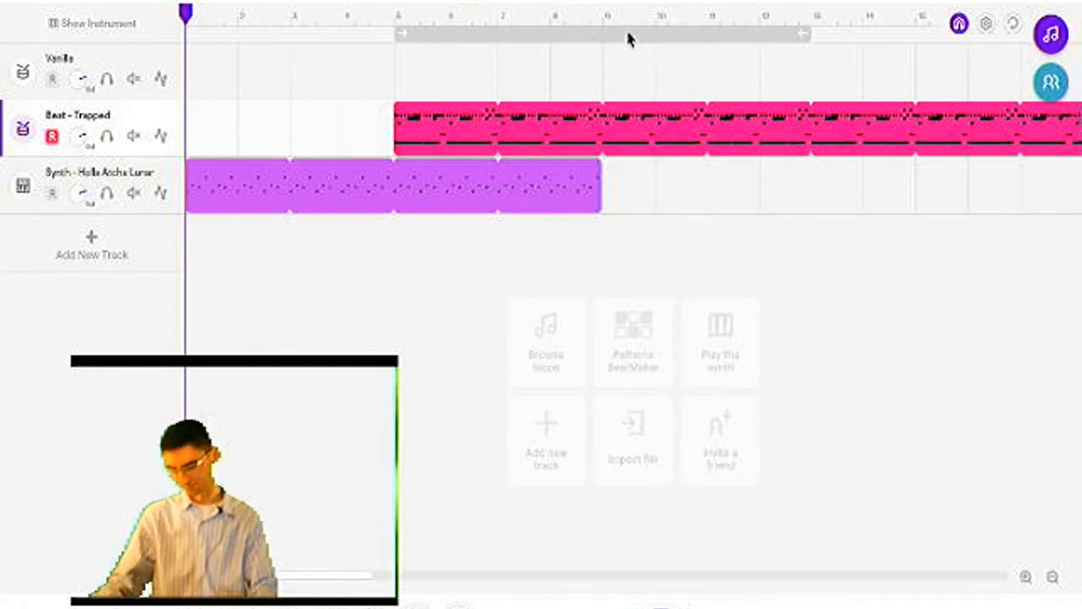
{"action": "left_click_drag", "start_coordinate": [528, 34], "coordinate": [273, 25]}
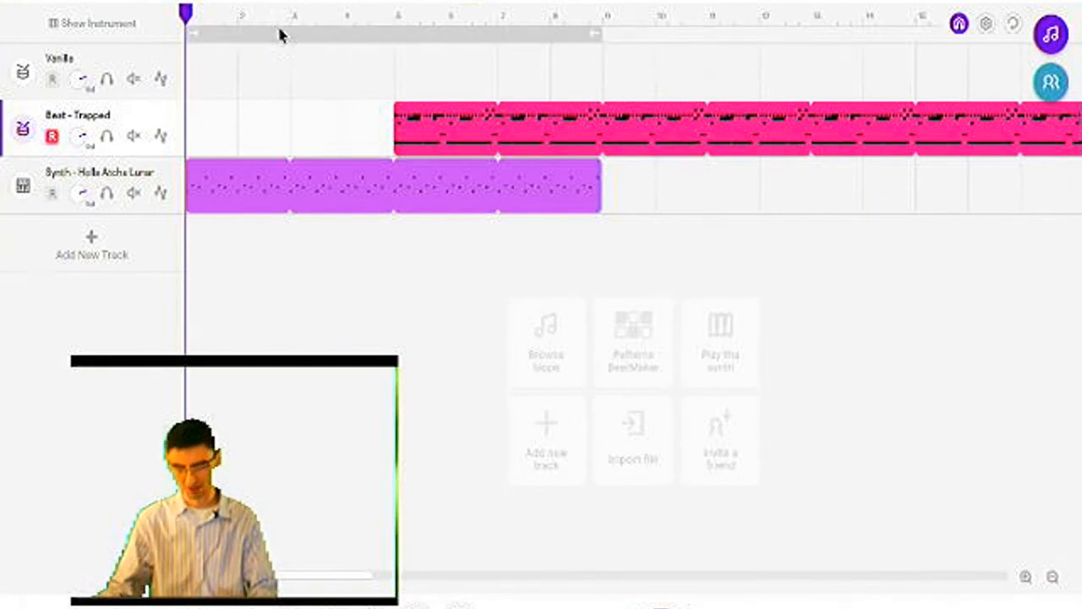
Turn on looping and narrow the loop range to bar 8 only, playing it from the start of that bar.
{"action": "left_click", "coordinate": [530, 40]}
{"action": "left_click", "coordinate": [551, 13]}
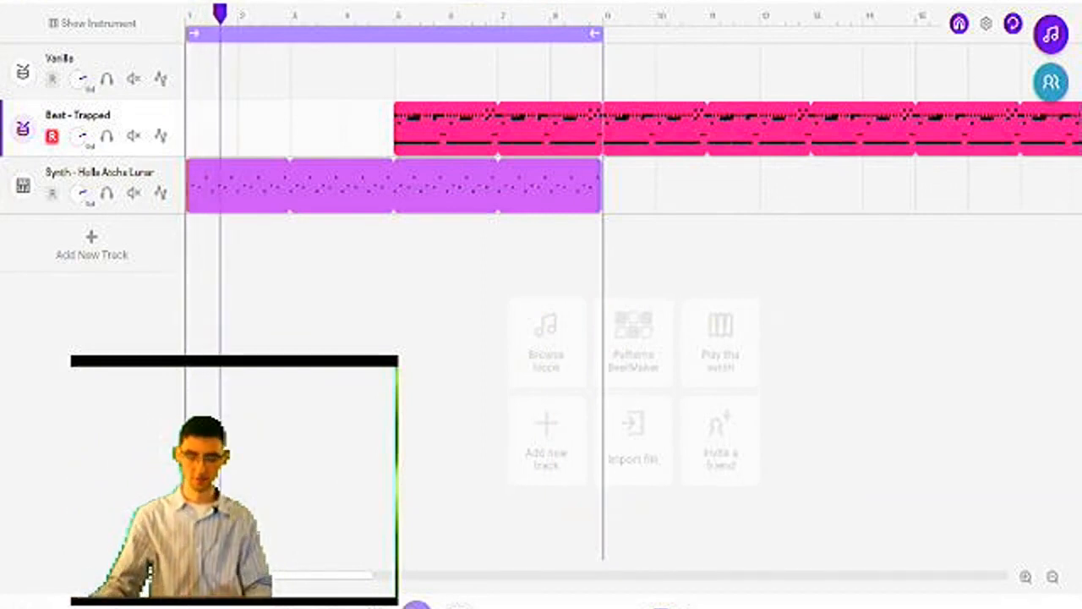
{"action": "left_click", "coordinate": [416, 605]}
{"action": "mouse_move", "coordinate": [599, 35]}
{"action": "left_mouse_down"}
{"action": "mouse_move", "coordinate": [244, 33]}
{"action": "mouse_move", "coordinate": [574, 8]}
{"action": "mouse_move", "coordinate": [597, 31]}
{"action": "left_mouse_up"}
{"action": "left_click", "coordinate": [551, 10]}
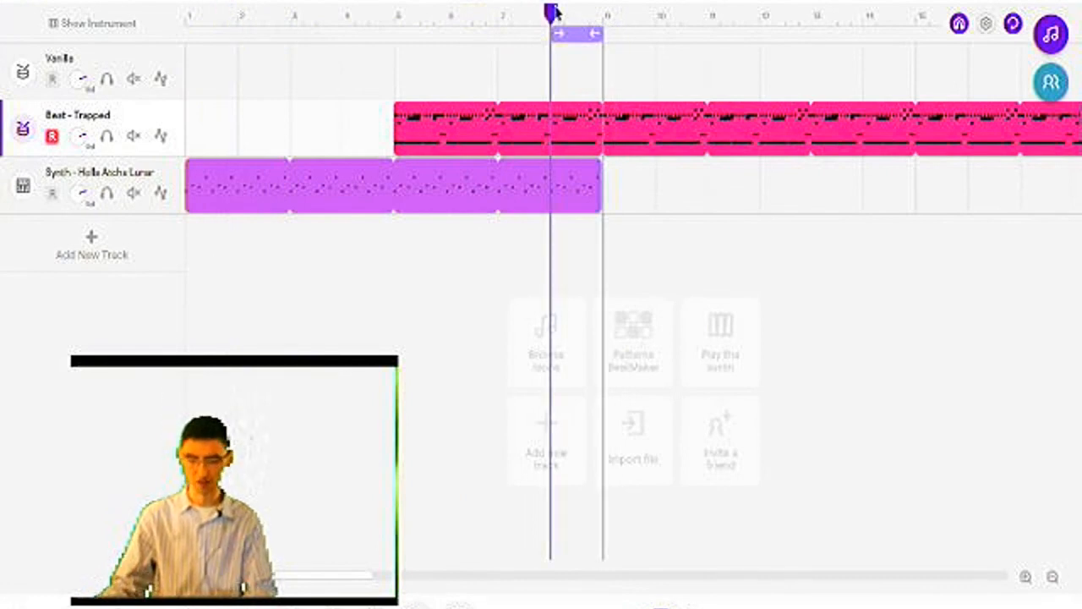
{"action": "key", "text": "space"}
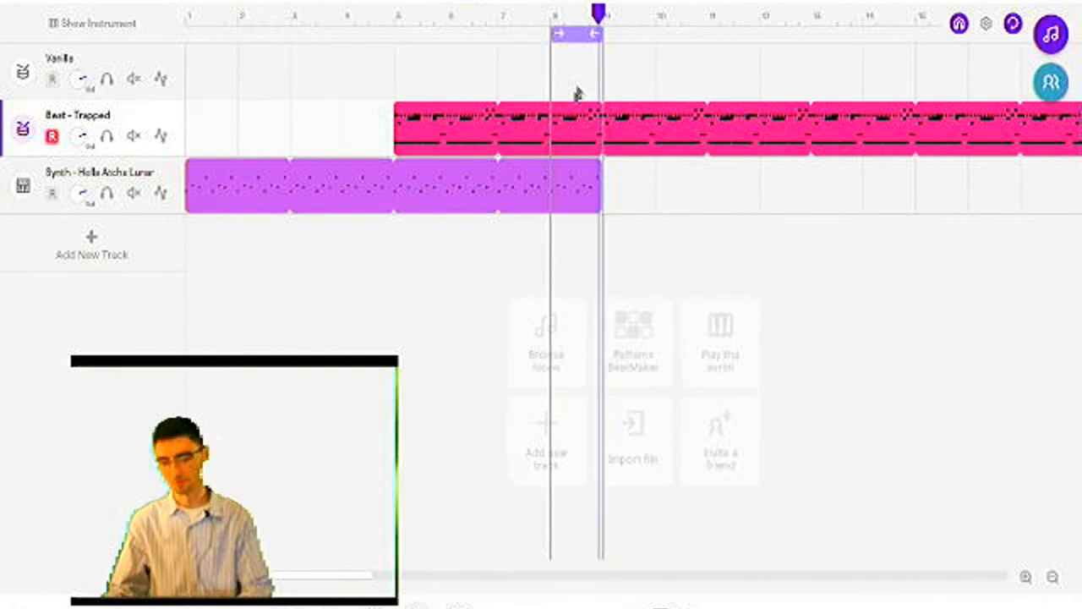
Shift the one-bar loop range to bar 9 and place the playhead at the start of bar 9.
{"action": "left_click_drag", "start_coordinate": [571, 40], "coordinate": [622, 35]}
{"action": "mouse_move", "coordinate": [634, 146]}
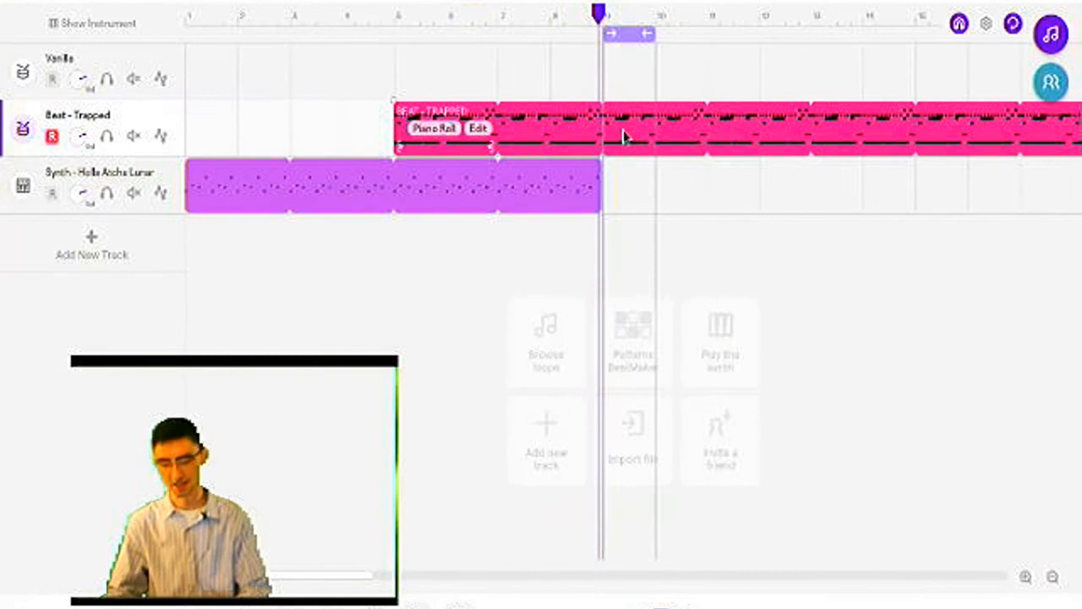
{"action": "left_click_drag", "start_coordinate": [599, 14], "coordinate": [722, 29]}
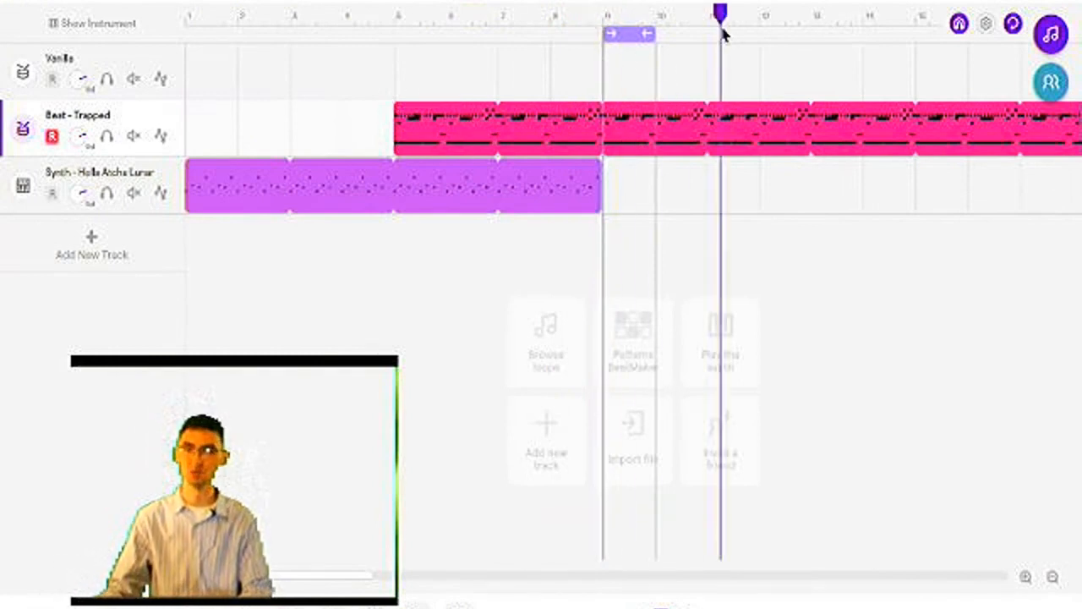
{"action": "left_click_drag", "start_coordinate": [723, 32], "coordinate": [603, 12]}
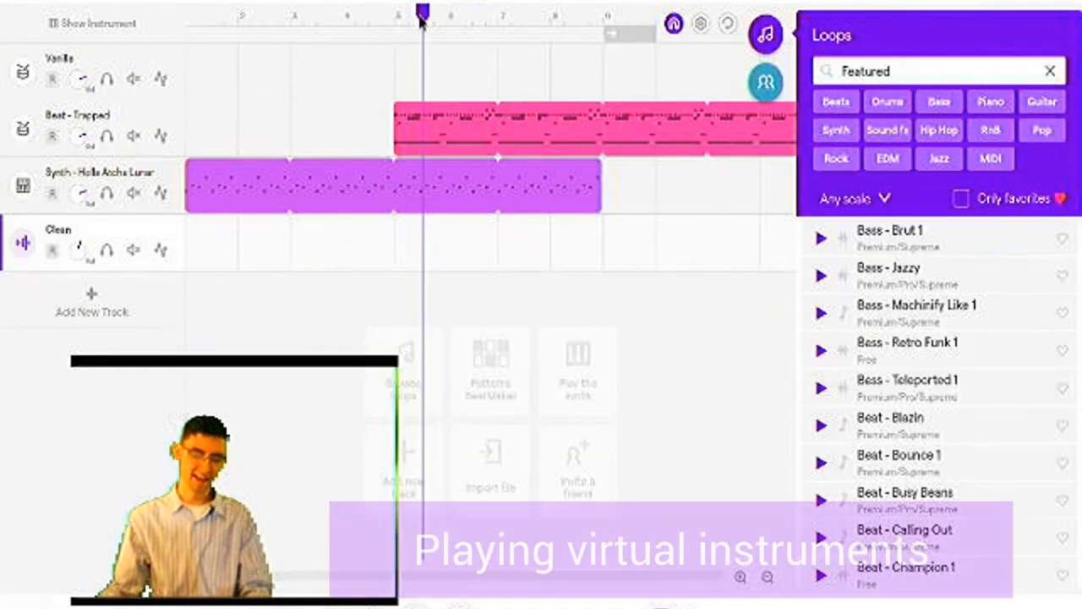
Move the playhead back to about midway through bar 4 and close the loop library.
{"action": "left_click_drag", "start_coordinate": [422, 22], "coordinate": [369, 36]}
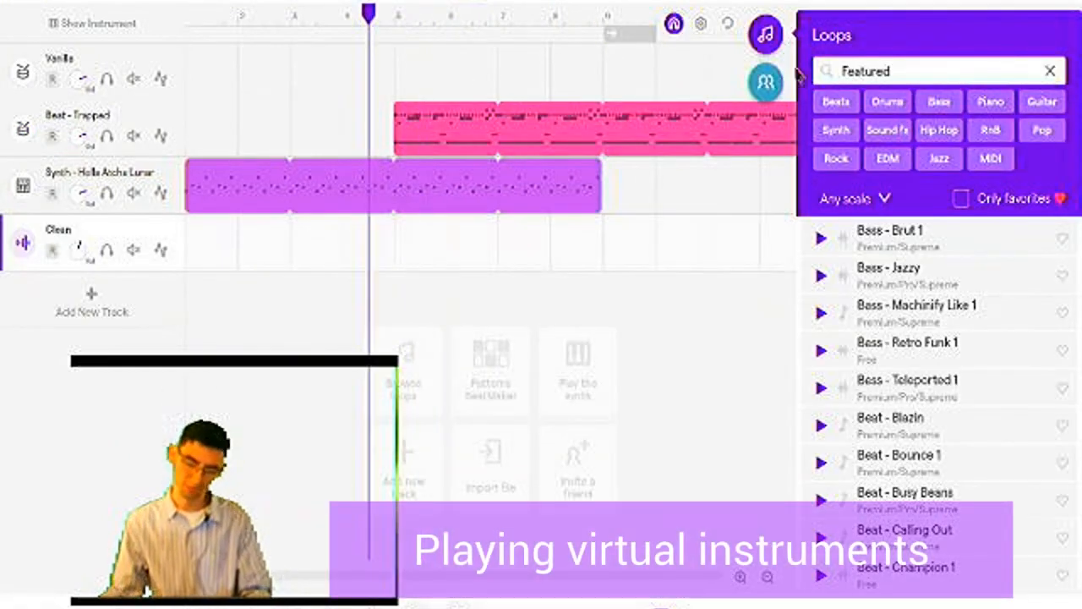
{"action": "left_click", "coordinate": [776, 47]}
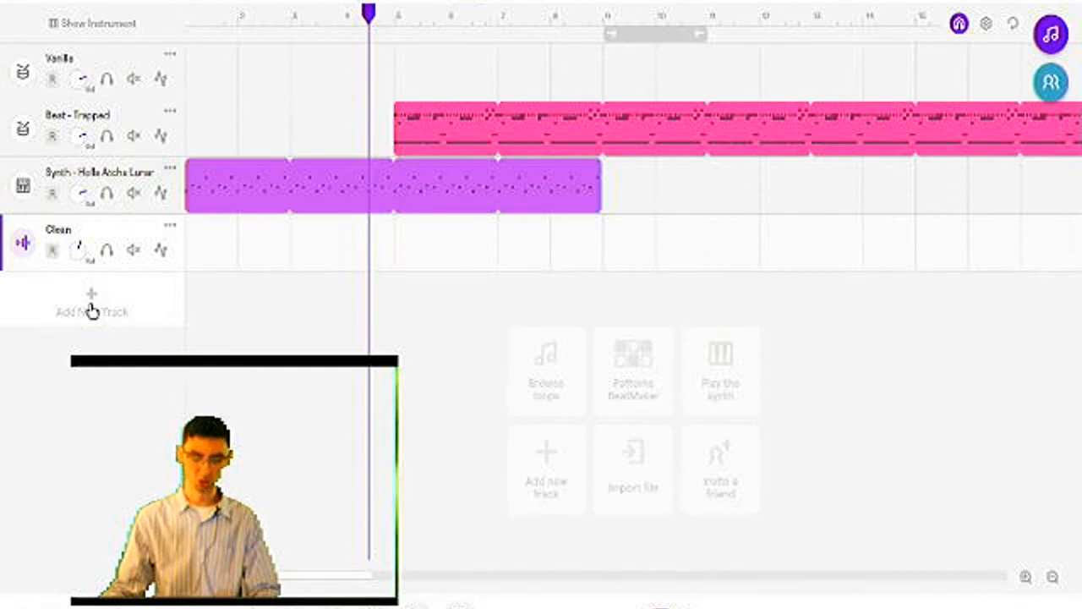
Add a Piano & keyboards track and try out a few notes on its virtual piano.
{"action": "left_click", "coordinate": [91, 309]}
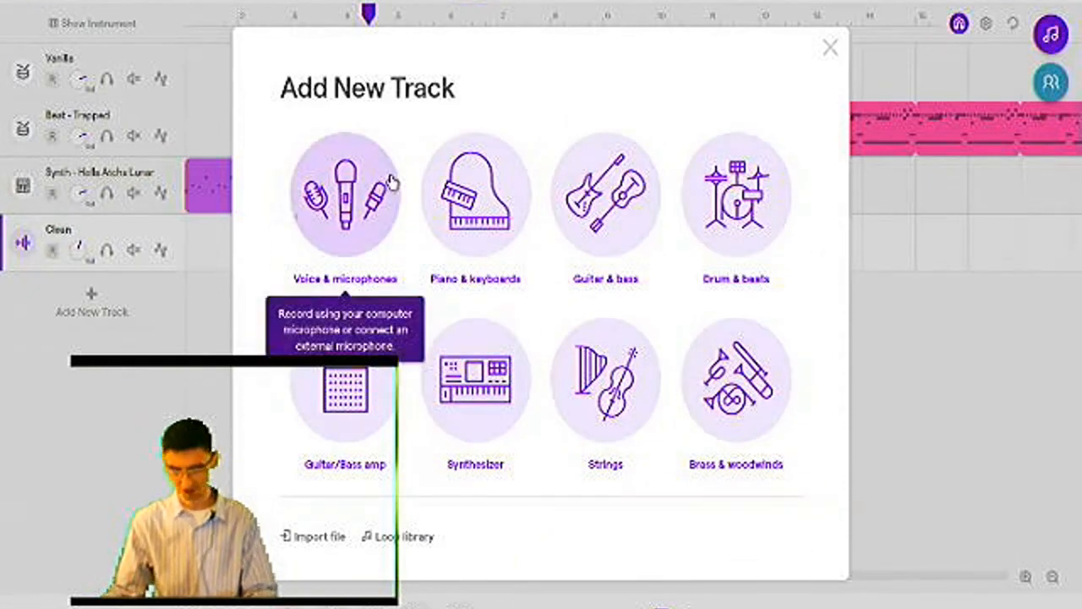
{"action": "left_click", "coordinate": [480, 194]}
{"action": "left_click", "coordinate": [972, 520]}
{"action": "left_click", "coordinate": [997, 524]}
{"action": "left_click", "coordinate": [846, 526]}
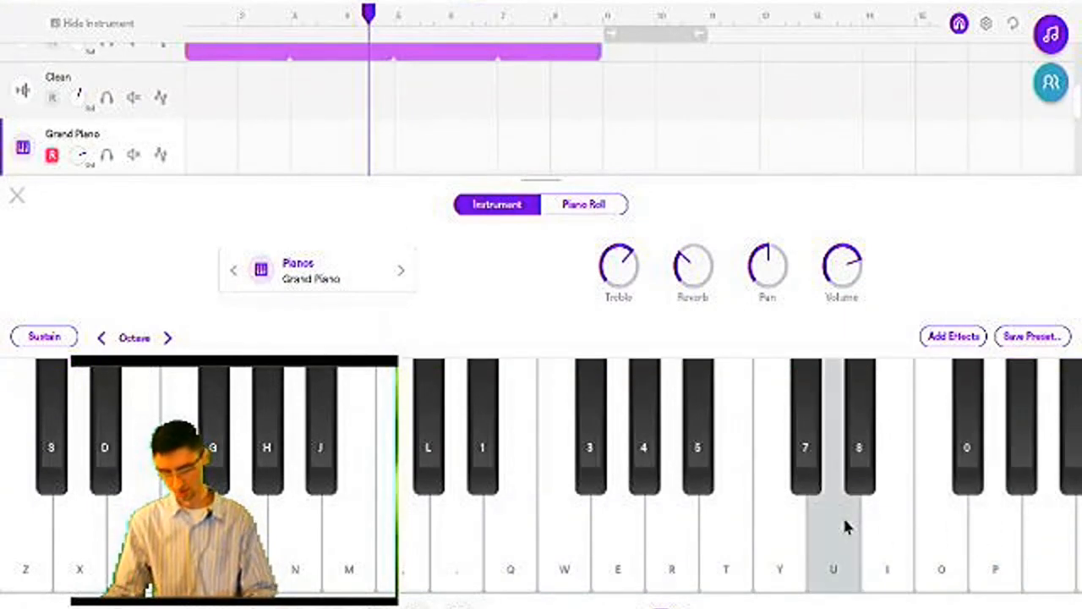
Audition the Clavinet Phaser and 80's Electric Ballad piano presets, and set the track's instrument to 80's Electric Ballad.
{"action": "left_click", "coordinate": [321, 281]}
{"action": "scroll", "coordinate": [782, 259], "scroll_direction": "down", "scroll_amount": 5}
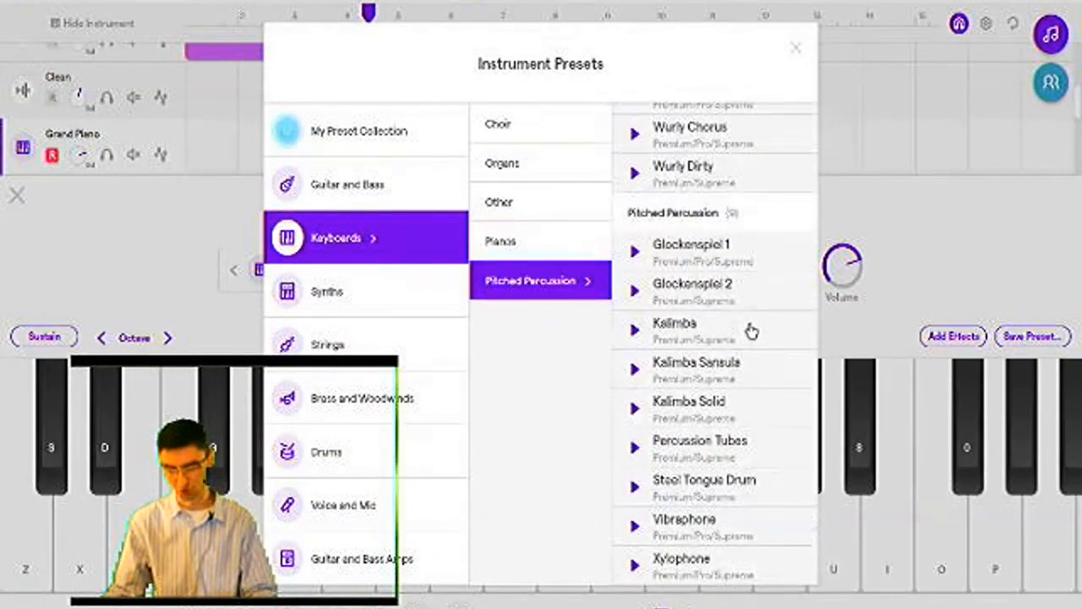
{"action": "scroll", "coordinate": [750, 331], "scroll_direction": "up", "scroll_amount": 10}
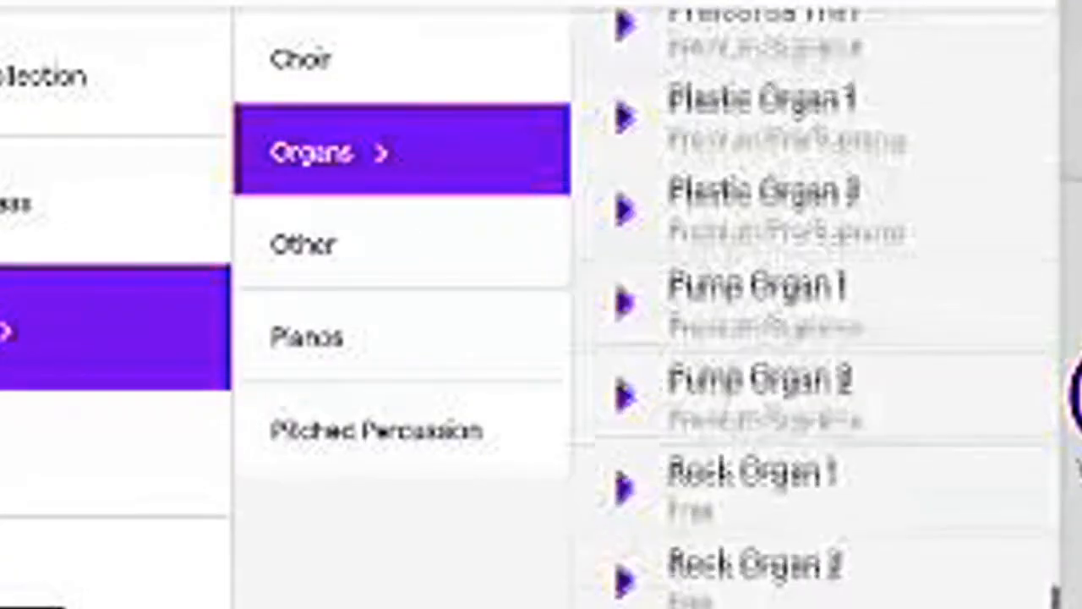
{"action": "scroll", "coordinate": [811, 322], "scroll_direction": "down", "scroll_amount": 3}
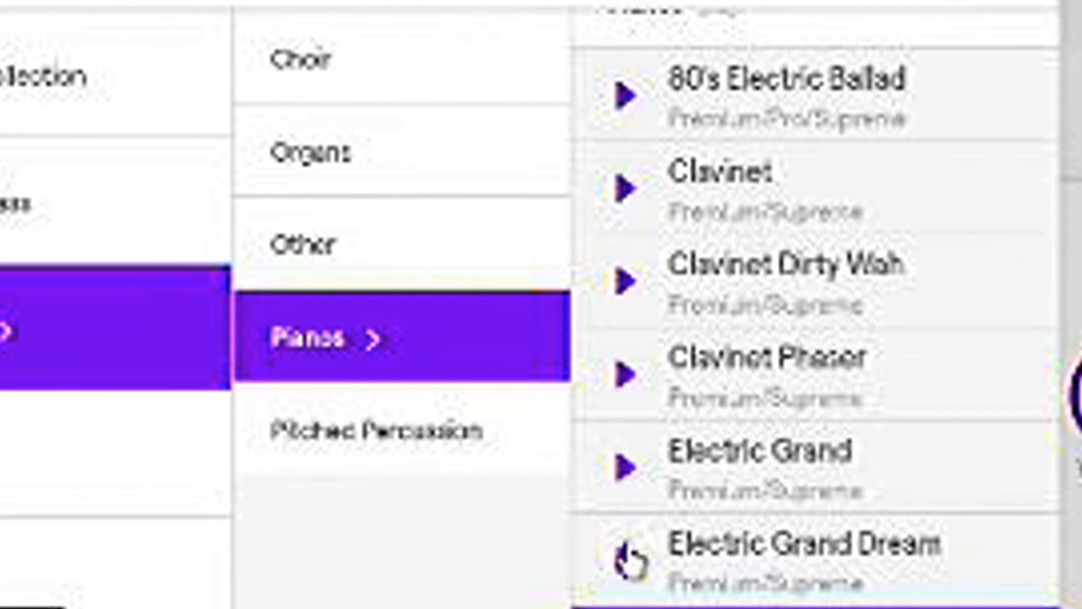
{"action": "left_click", "coordinate": [624, 376]}
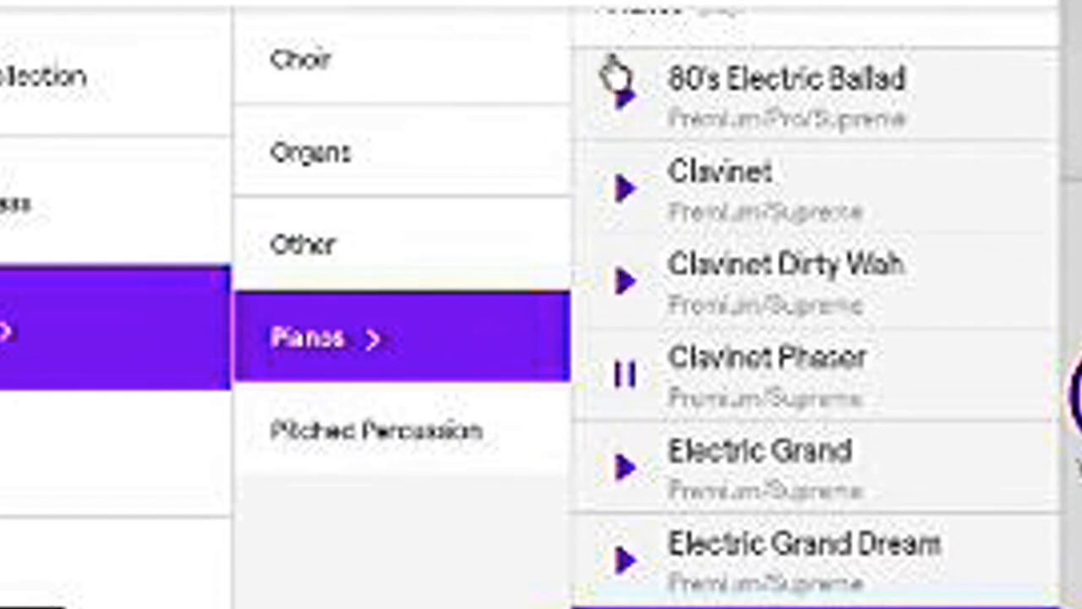
{"action": "left_click", "coordinate": [624, 100]}
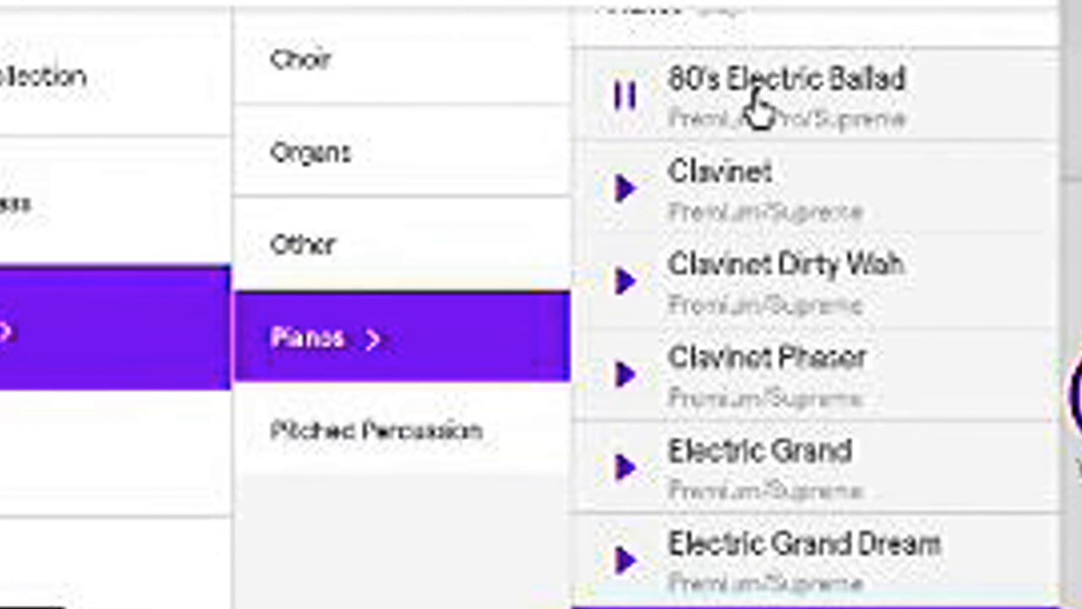
{"action": "scroll", "coordinate": [887, 587], "scroll_direction": "down", "scroll_amount": 2}
{"action": "scroll", "coordinate": [883, 588], "scroll_direction": "up", "scroll_amount": 3}
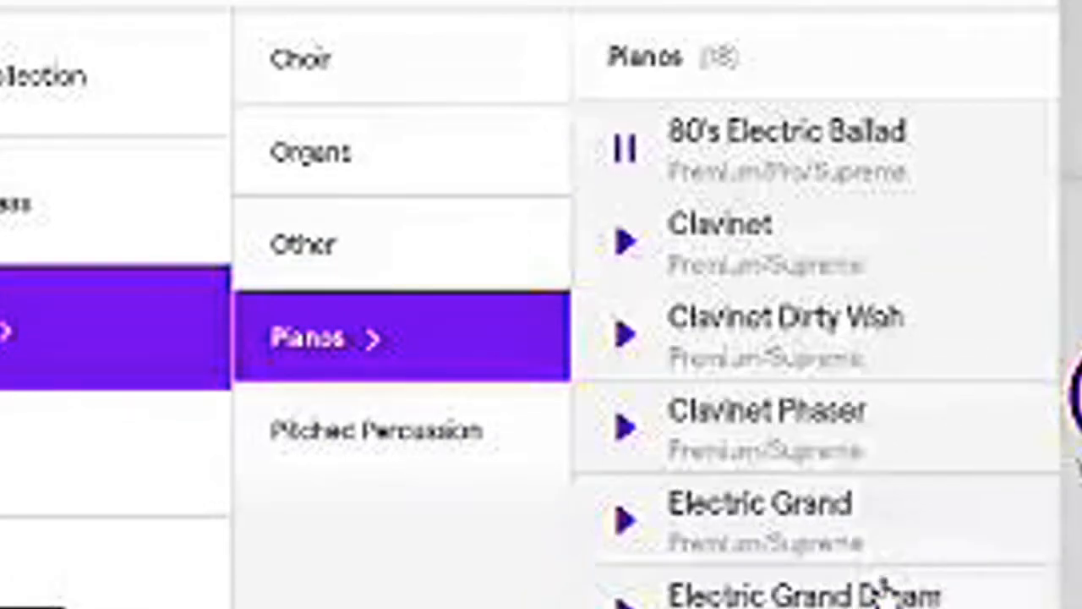
{"action": "left_click", "coordinate": [787, 153]}
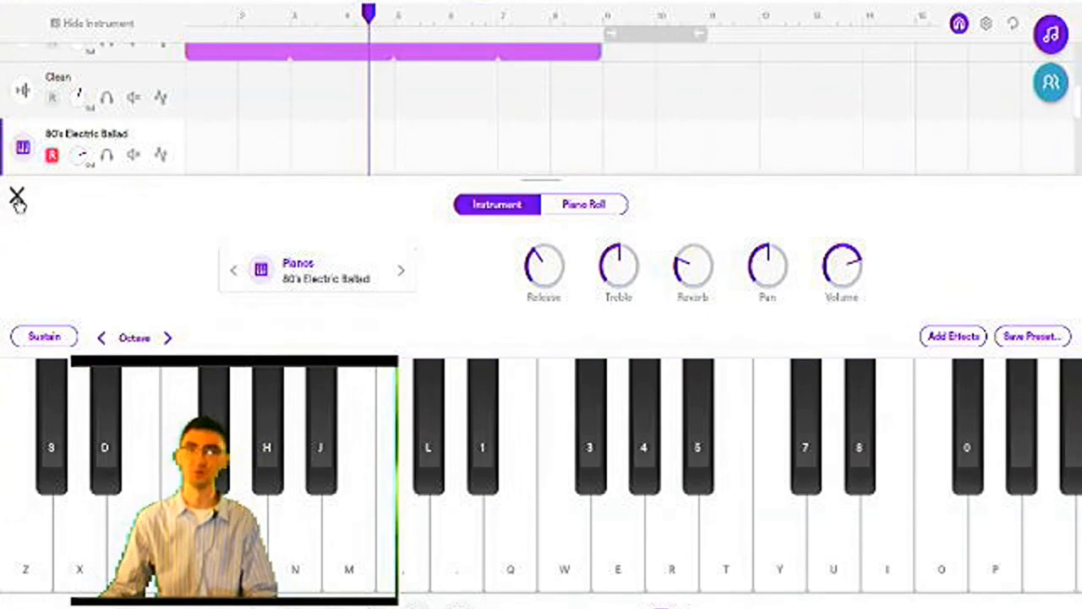
Place the playhead at the start of bar 7 and reopen the virtual keyboard of the 80's Electric Ballad track.
{"action": "left_click", "coordinate": [17, 198]}
{"action": "left_click_drag", "start_coordinate": [370, 22], "coordinate": [489, 51]}
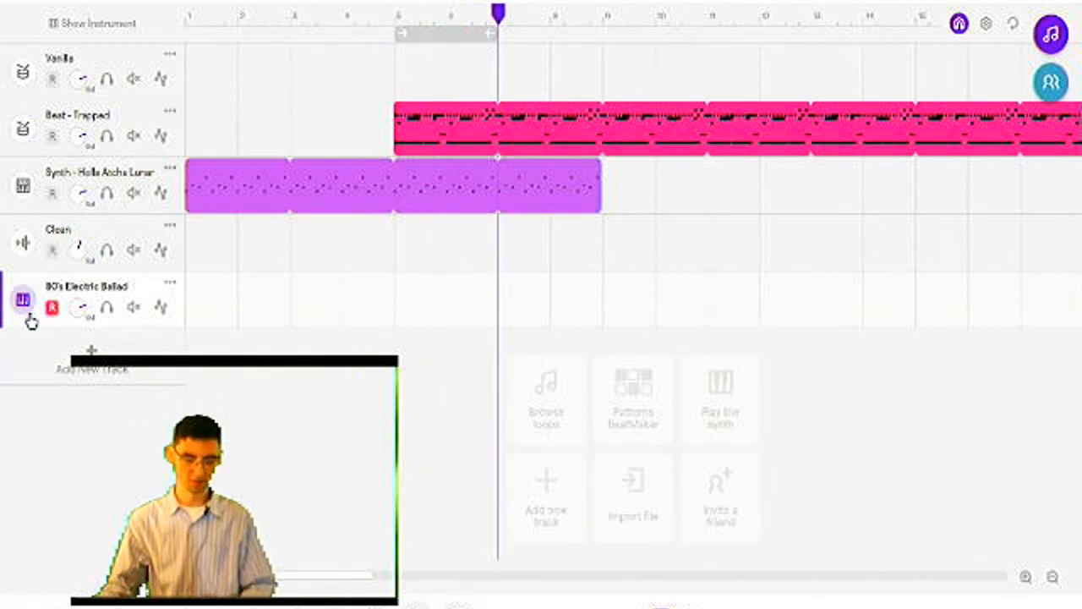
{"action": "left_click", "coordinate": [29, 314]}
{"action": "scroll", "coordinate": [398, 138], "scroll_direction": "up", "scroll_amount": 4}
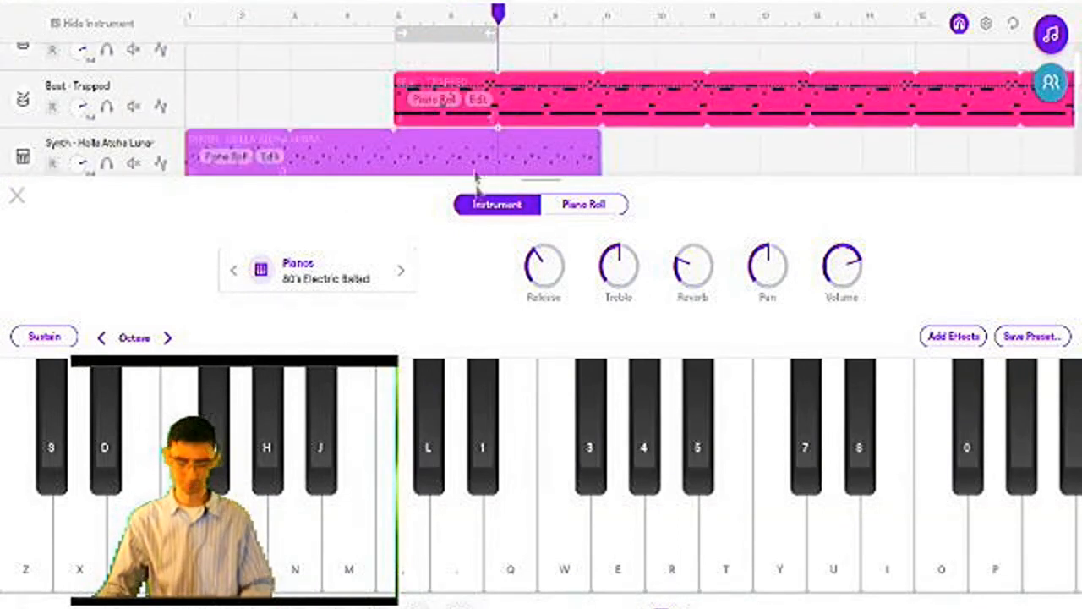
{"action": "scroll", "coordinate": [500, 160], "scroll_direction": "down", "scroll_amount": 2}
{"action": "scroll", "coordinate": [217, 137], "scroll_direction": "down", "scroll_amount": 2}
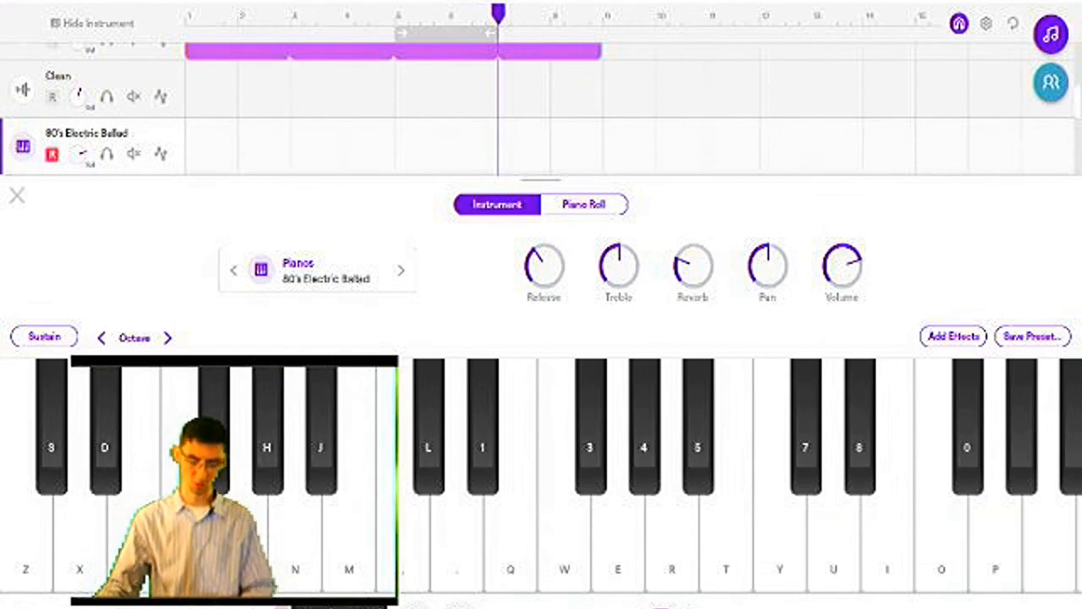
Record a short part on the 80's Electric Ballad track from bar 7 using the W and E piano keys, then hide the instrument.
{"action": "key", "text": "r"}
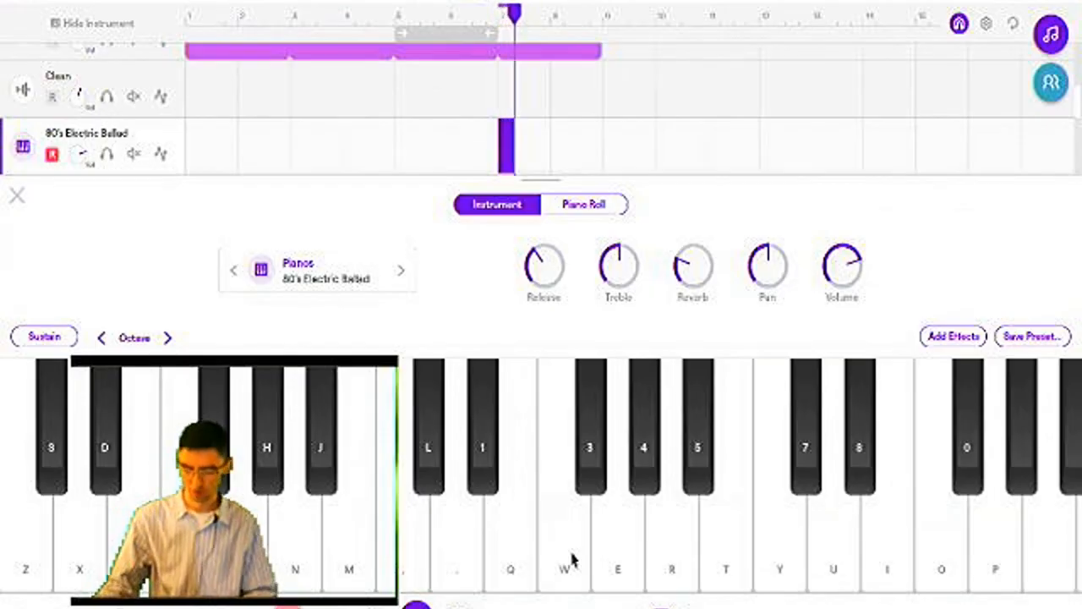
{"action": "left_click", "coordinate": [570, 559]}
{"action": "left_click", "coordinate": [568, 562]}
{"action": "left_click", "coordinate": [568, 561]}
{"action": "left_click", "coordinate": [610, 558]}
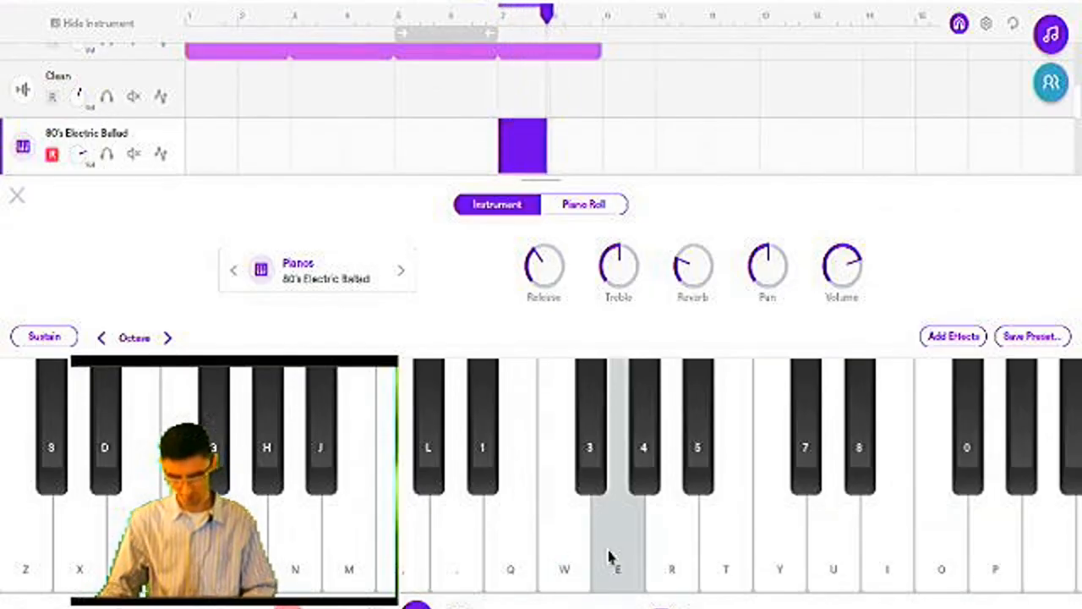
{"action": "left_click", "coordinate": [610, 558]}
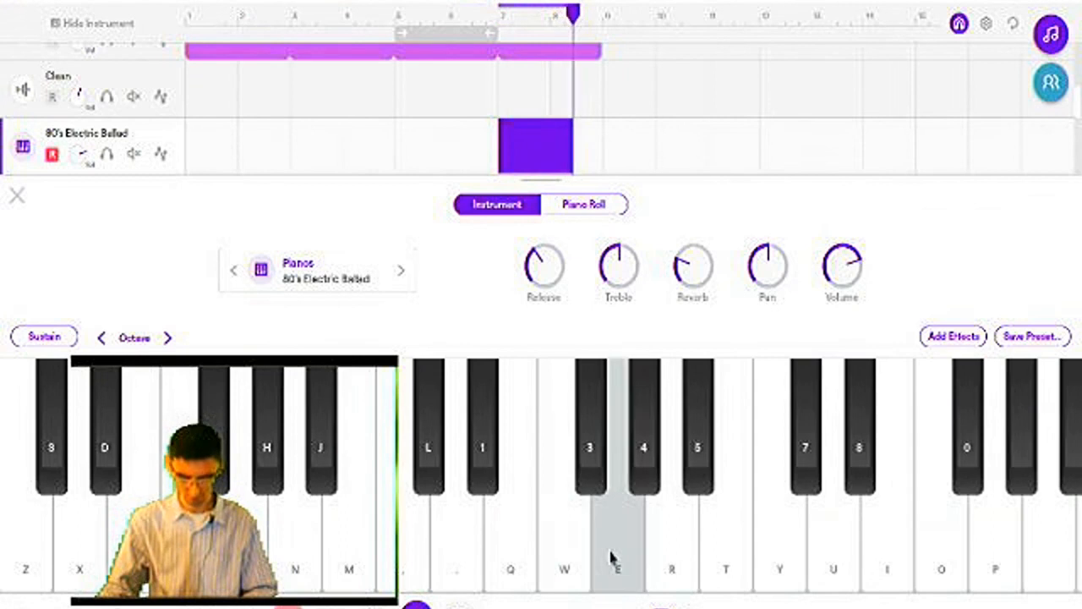
{"action": "left_click", "coordinate": [598, 558]}
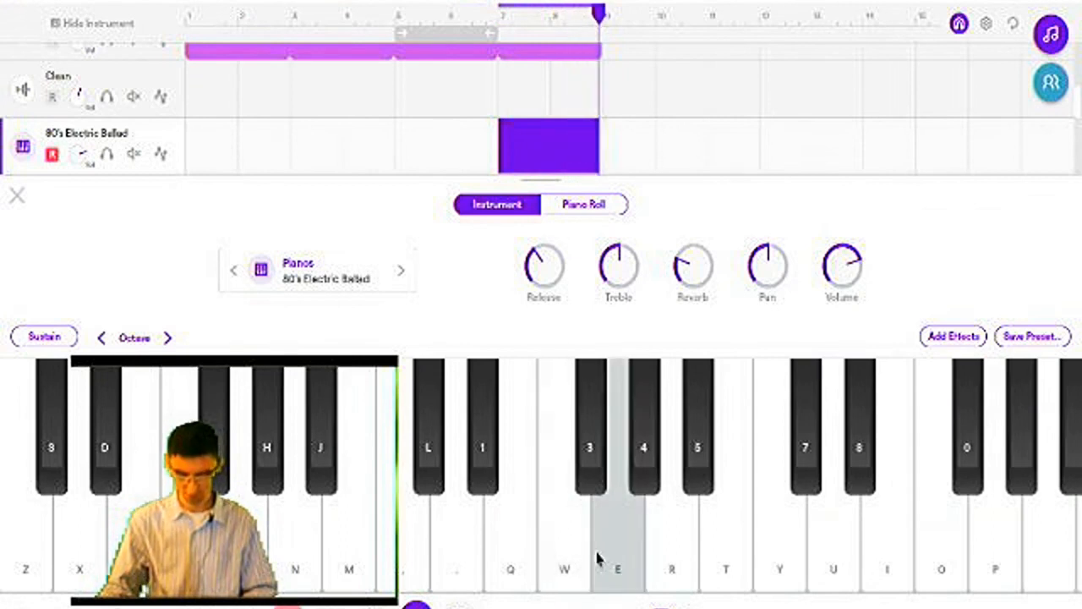
{"action": "left_click", "coordinate": [416, 605]}
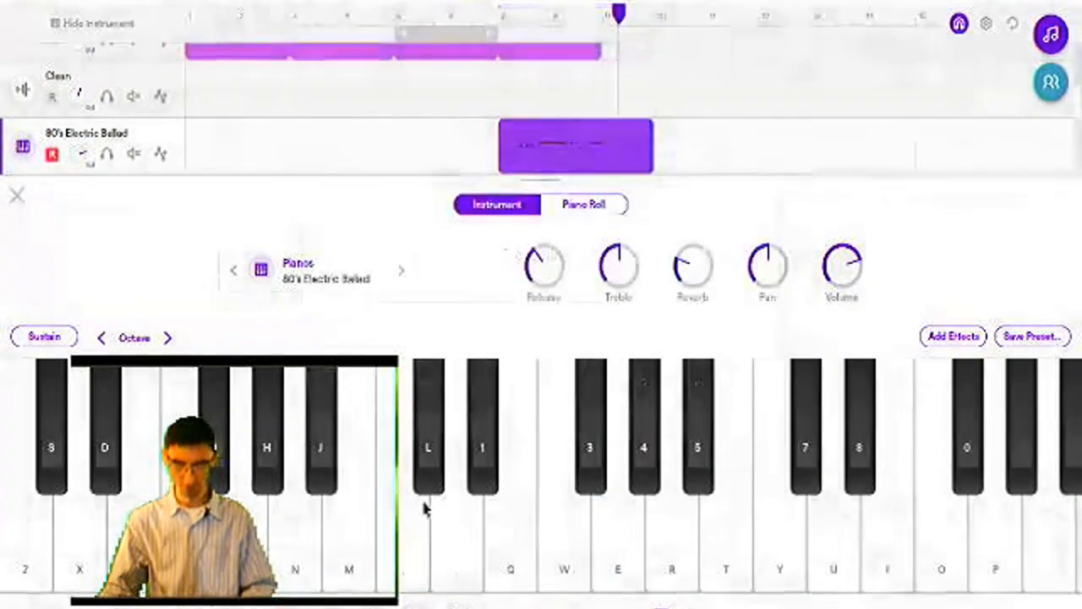
{"action": "left_click", "coordinate": [17, 196]}
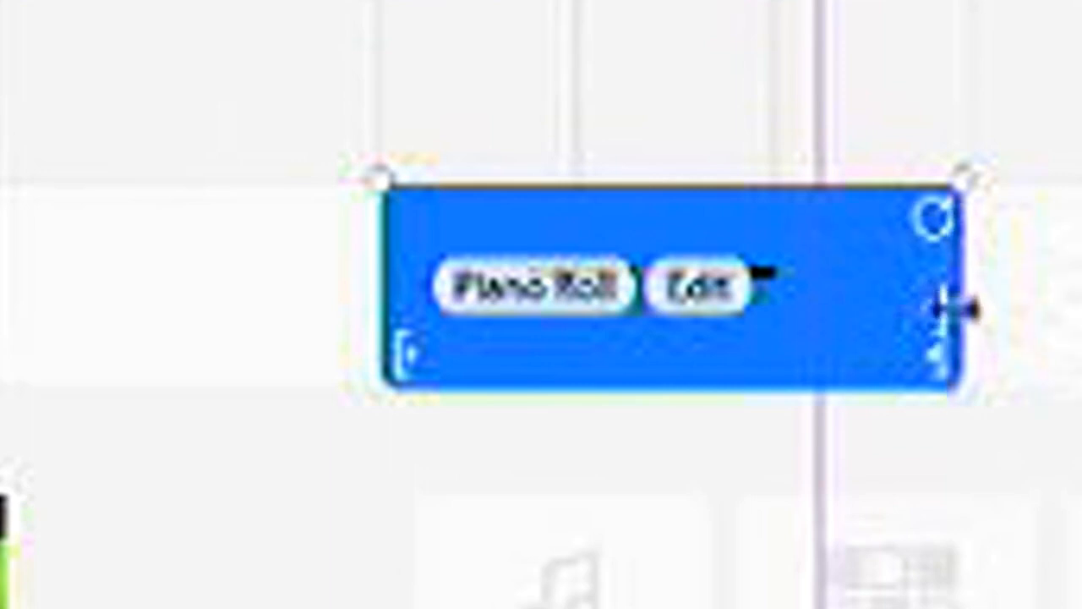
Shorten the recorded piano region to end at the start of bar 9 and align the playhead with its end.
{"action": "left_click_drag", "start_coordinate": [939, 370], "coordinate": [793, 371]}
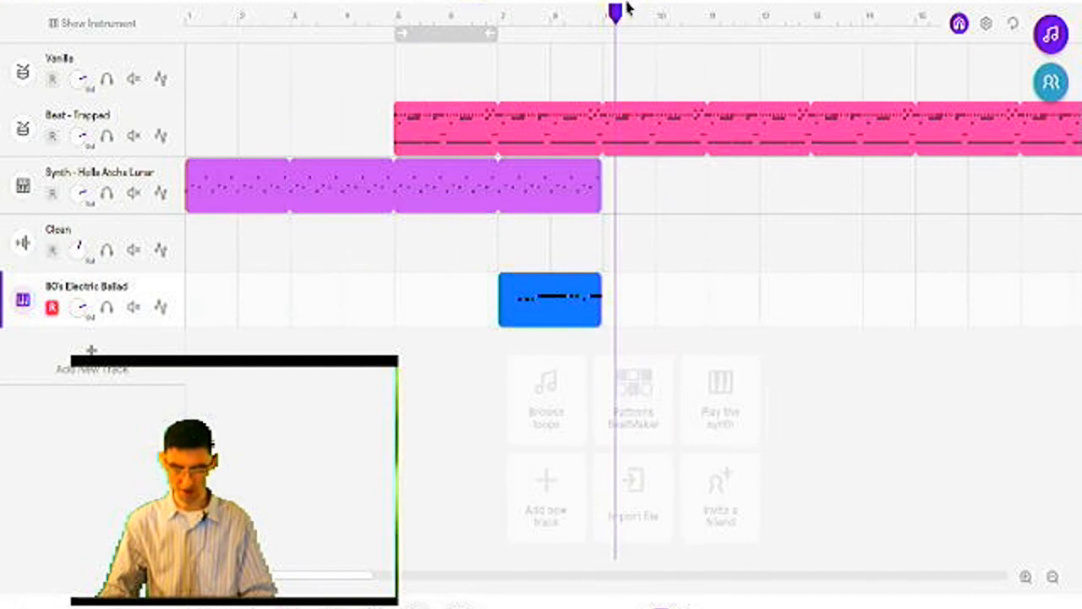
{"action": "left_click_drag", "start_coordinate": [627, 7], "coordinate": [603, 23]}
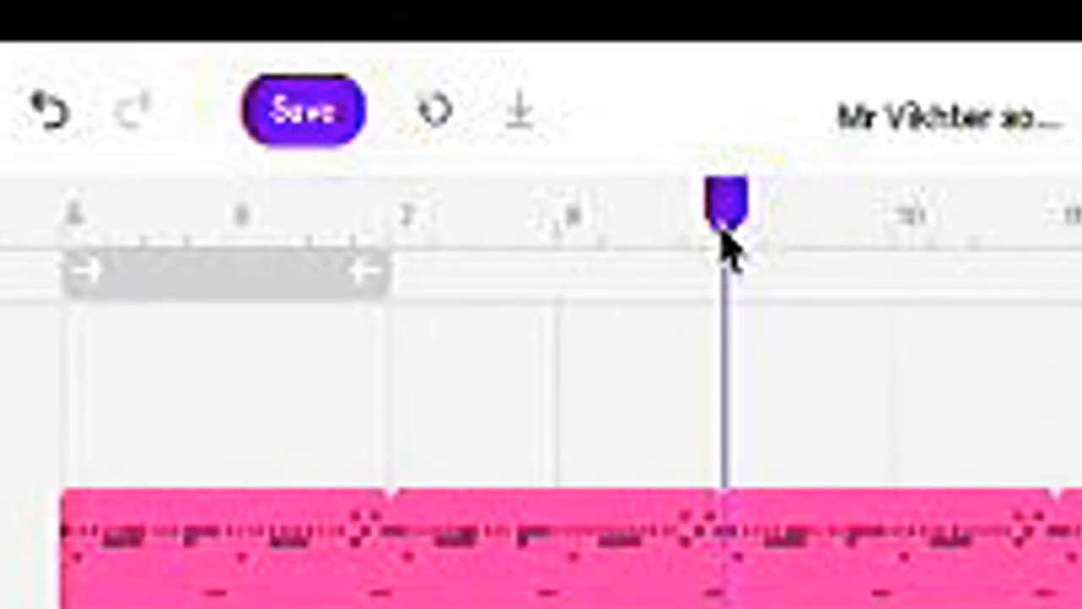
{"action": "left_click_drag", "start_coordinate": [722, 242], "coordinate": [756, 241]}
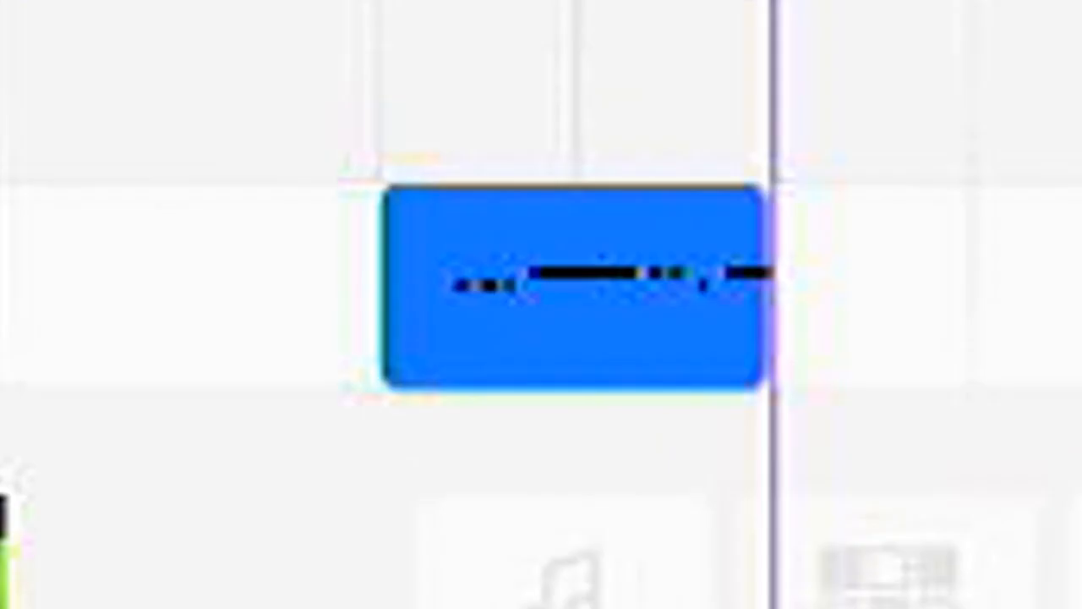
Extend the recorded piano region slightly past bar 9, and trim its end and the playhead back to the start of bar 9.
{"action": "mouse_move", "coordinate": [730, 272]}
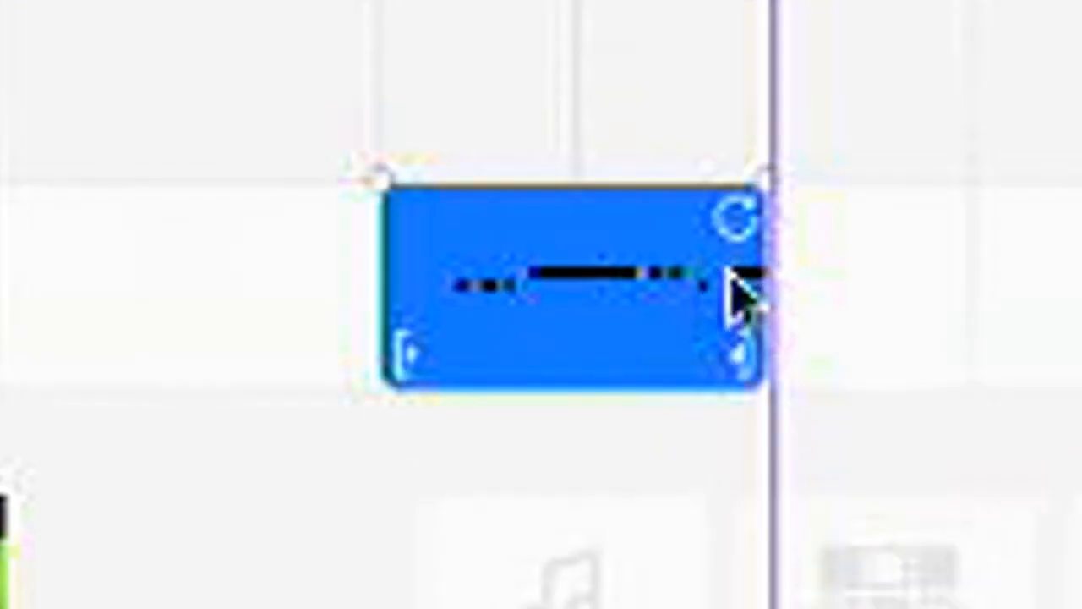
{"action": "left_click_drag", "start_coordinate": [744, 362], "coordinate": [811, 386]}
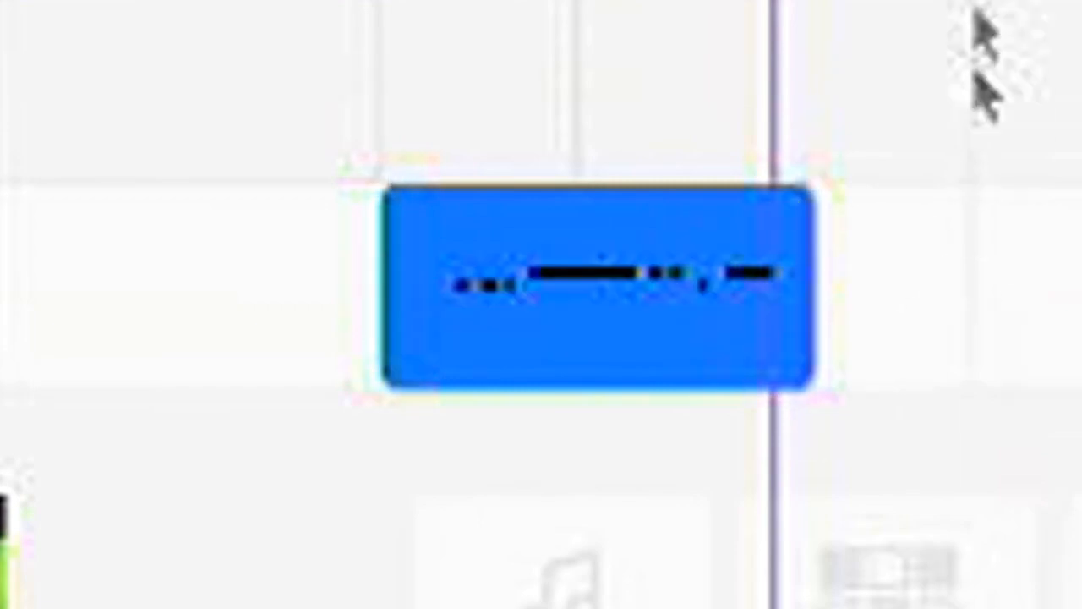
{"action": "left_click", "coordinate": [617, 22]}
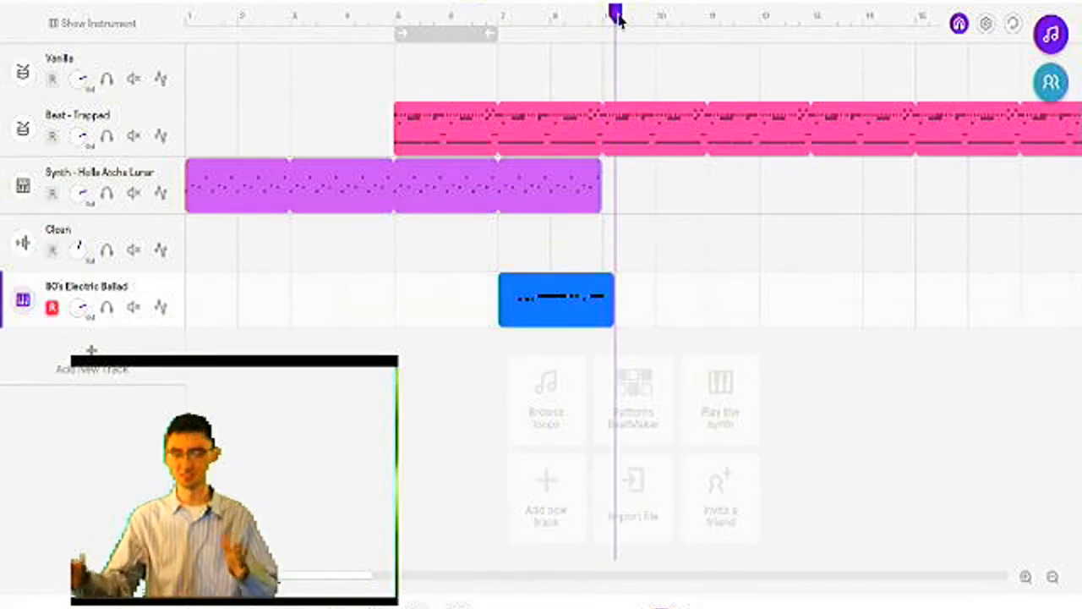
{"action": "mouse_move", "coordinate": [612, 289]}
{"action": "left_mouse_down"}
{"action": "mouse_move", "coordinate": [884, 296]}
{"action": "mouse_move", "coordinate": [634, 292]}
{"action": "mouse_move", "coordinate": [618, 309]}
{"action": "left_mouse_up"}
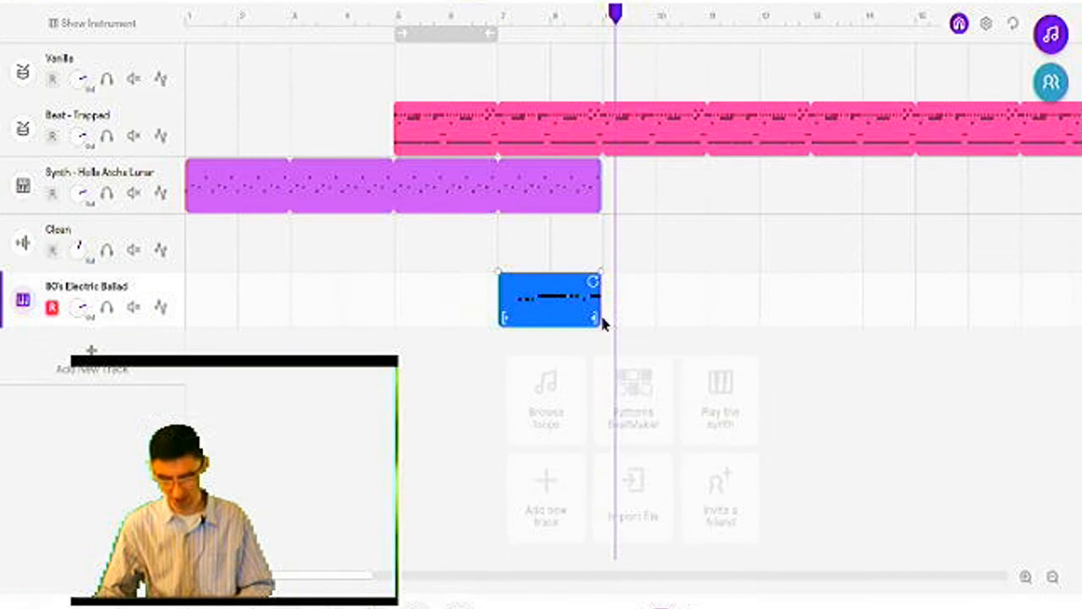
{"action": "left_click_drag", "start_coordinate": [615, 15], "coordinate": [603, 13]}
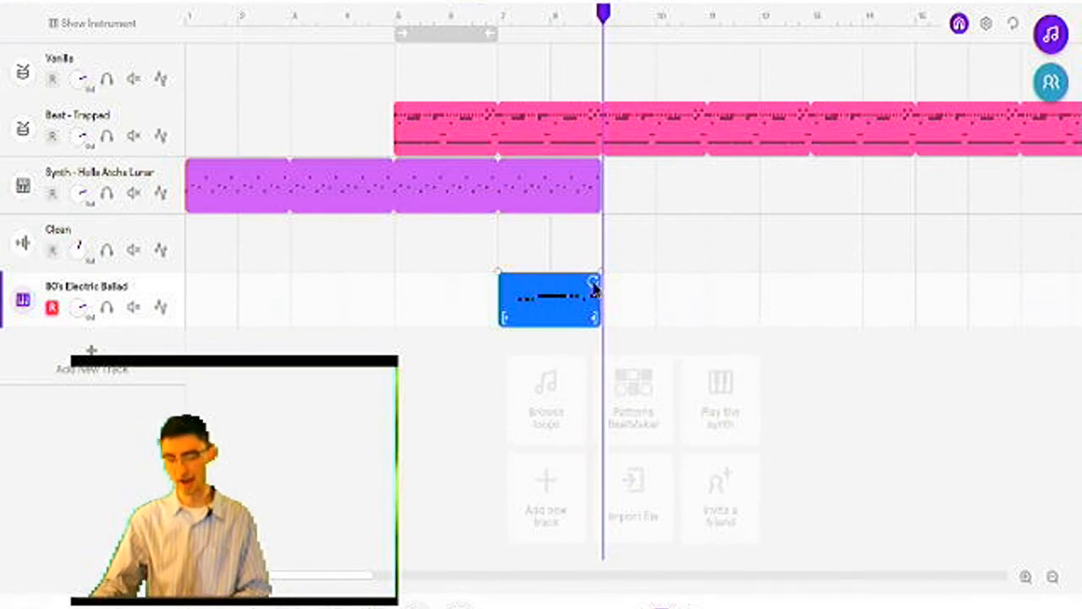
Loop the piano region from bar 7 until it repeats five times up to bar 17, and play it from bar 7.
{"action": "left_click_drag", "start_coordinate": [597, 289], "coordinate": [983, 290]}
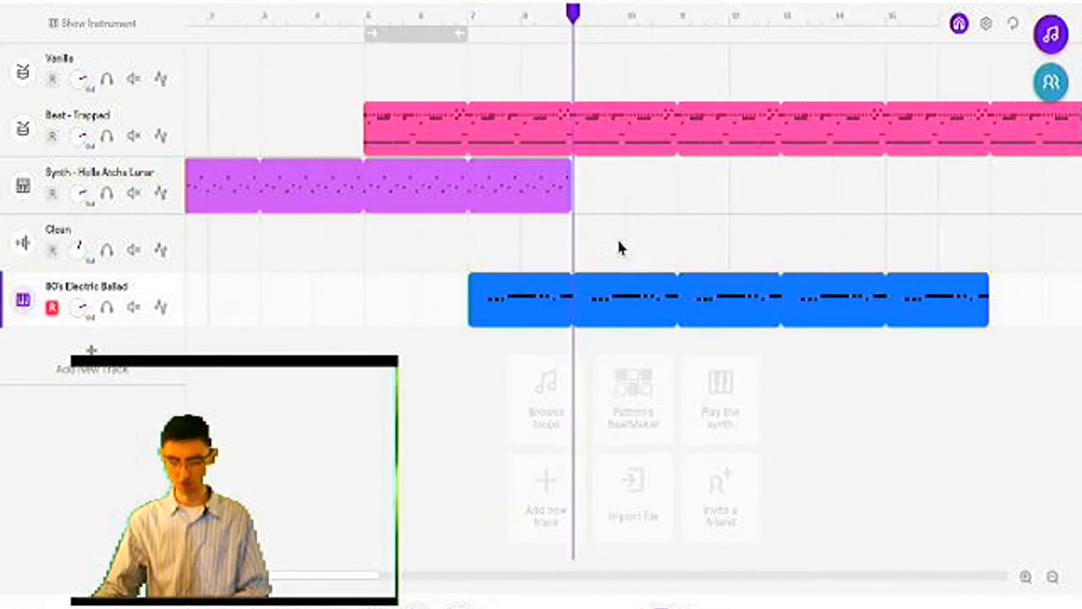
{"action": "left_click_drag", "start_coordinate": [580, 12], "coordinate": [468, 12]}
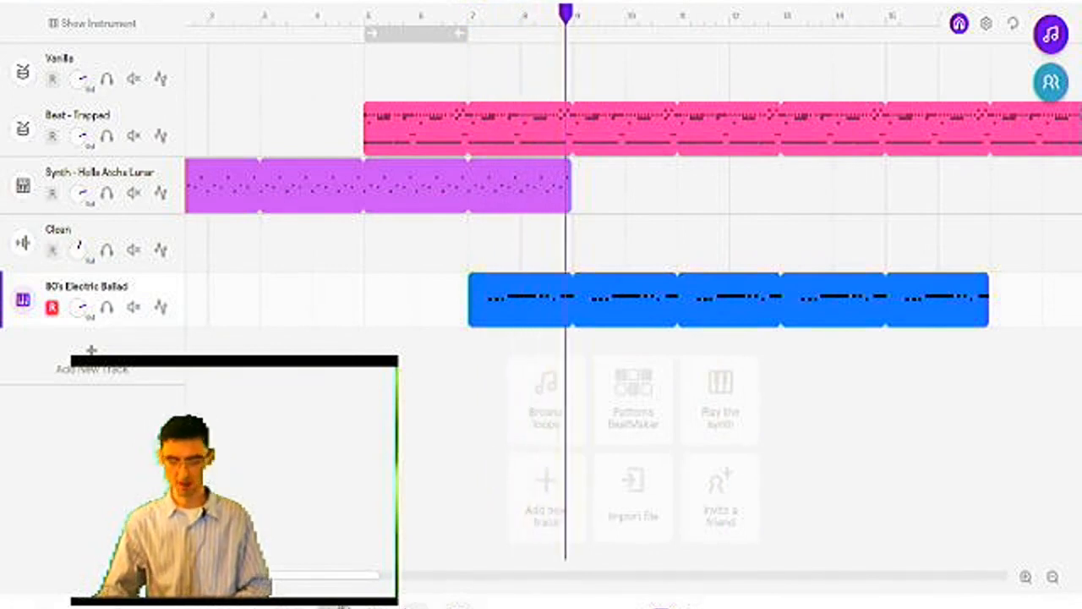
Change the 80's Electric Ballad track's instrument to Grandma's Piano and turn up its reverb during playback, closing the instrument when finished.
{"action": "left_click", "coordinate": [22, 300]}
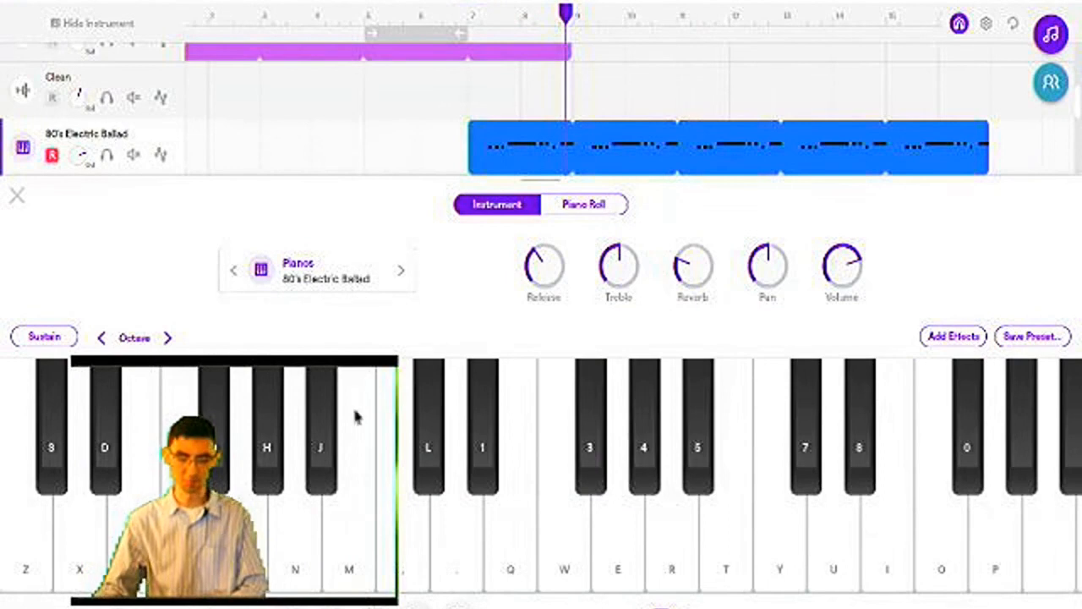
{"action": "left_click", "coordinate": [416, 606]}
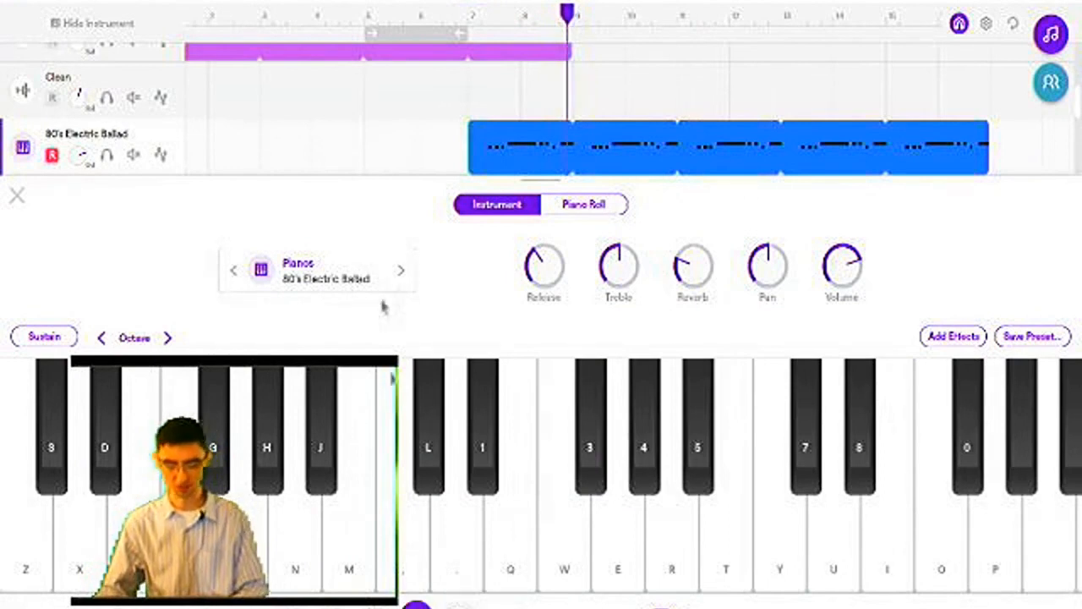
{"action": "left_click", "coordinate": [313, 274]}
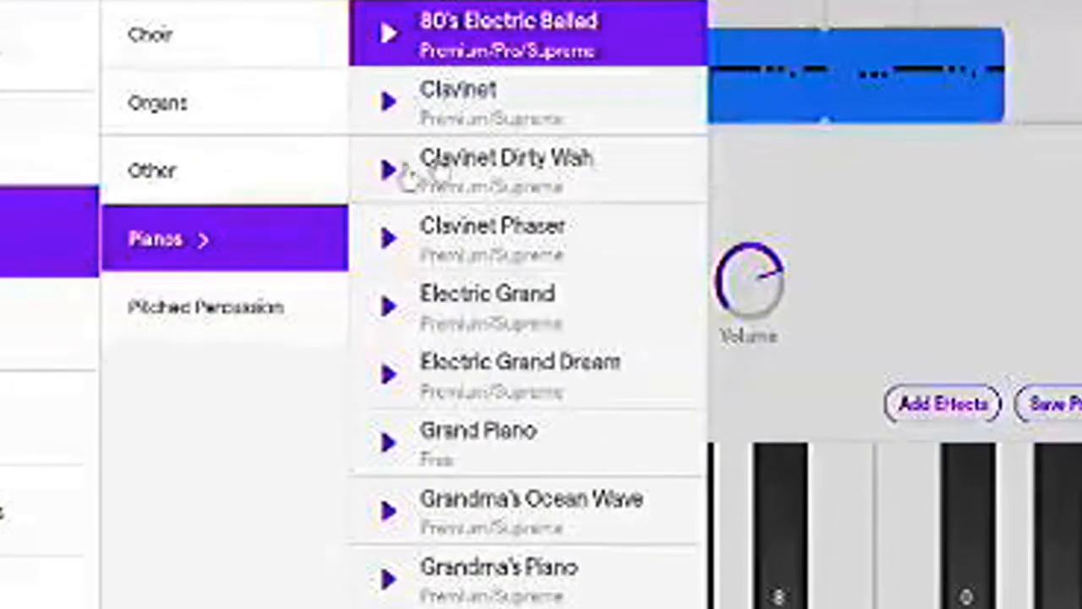
{"action": "left_click", "coordinate": [532, 581]}
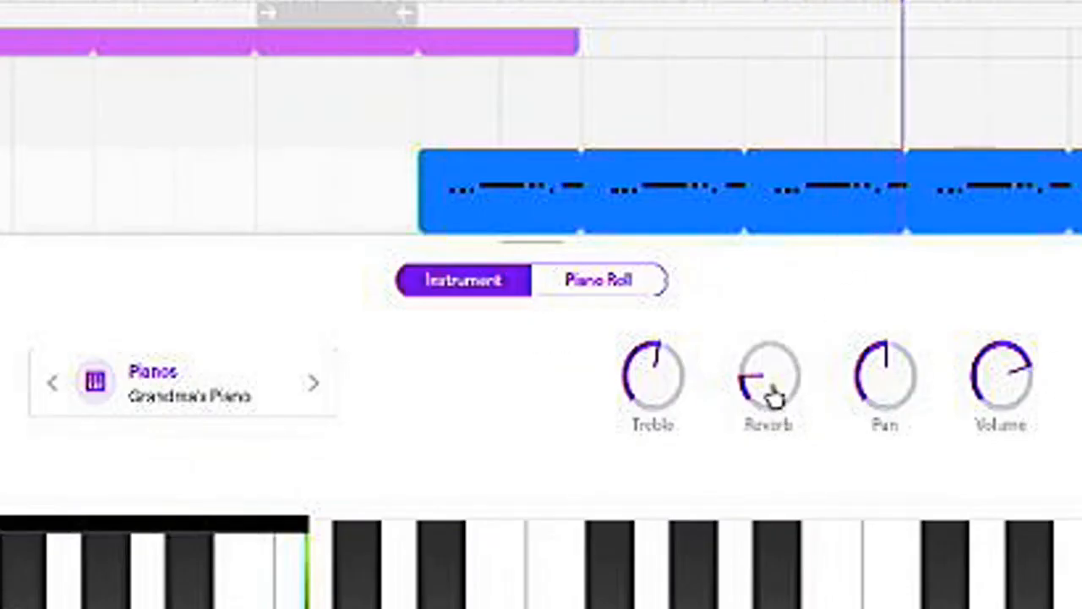
{"action": "left_click_drag", "start_coordinate": [773, 396], "coordinate": [789, 4]}
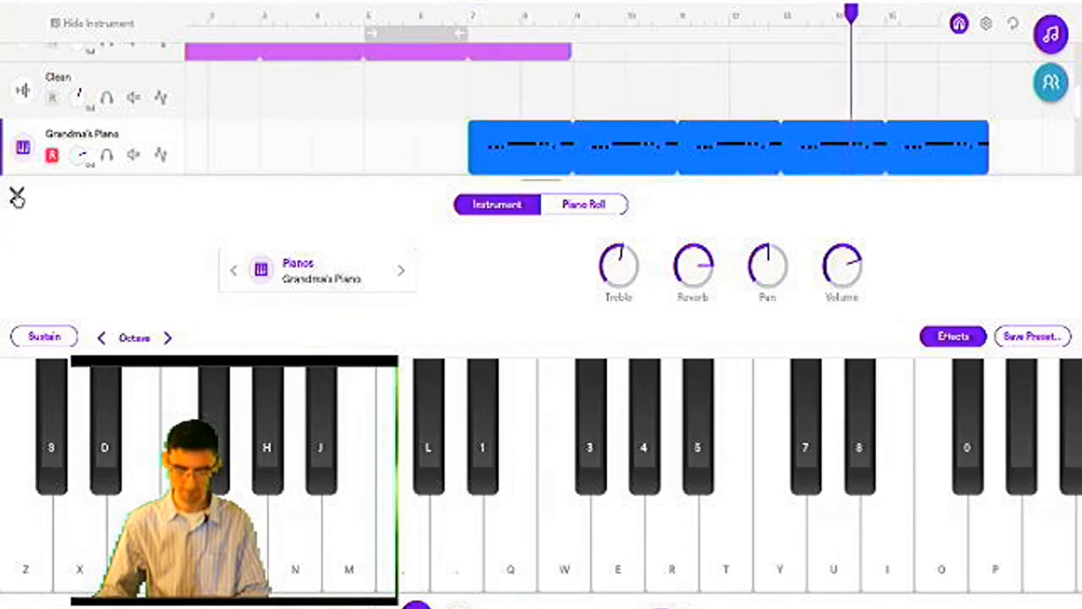
{"action": "left_click", "coordinate": [17, 197]}
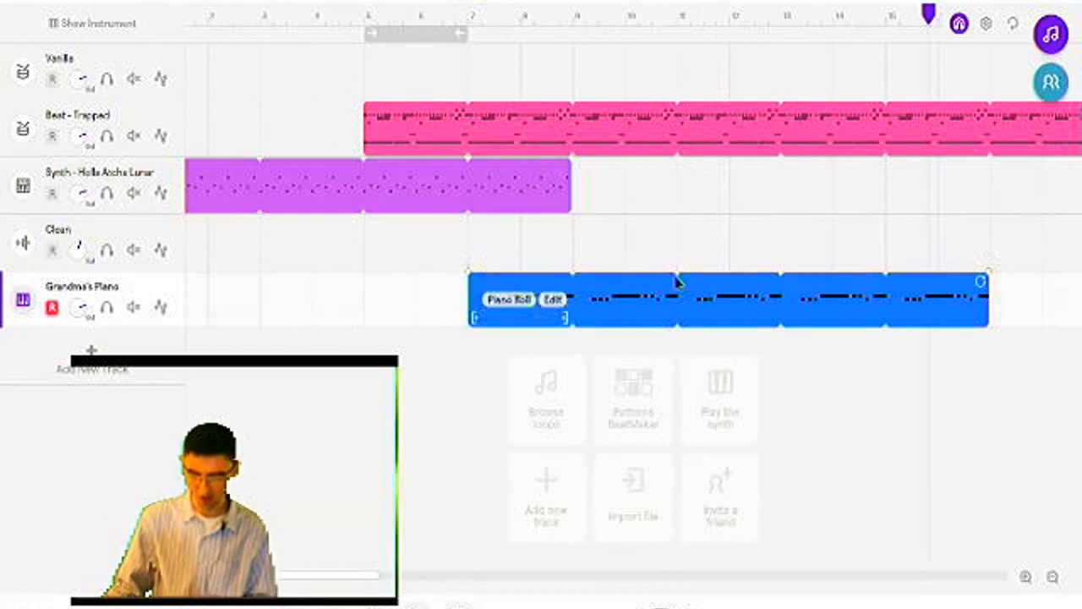
Place the playhead at the start of bar 11, between the second and third repeats of the piano region.
{"action": "left_click_drag", "start_coordinate": [679, 22], "coordinate": [664, 51]}
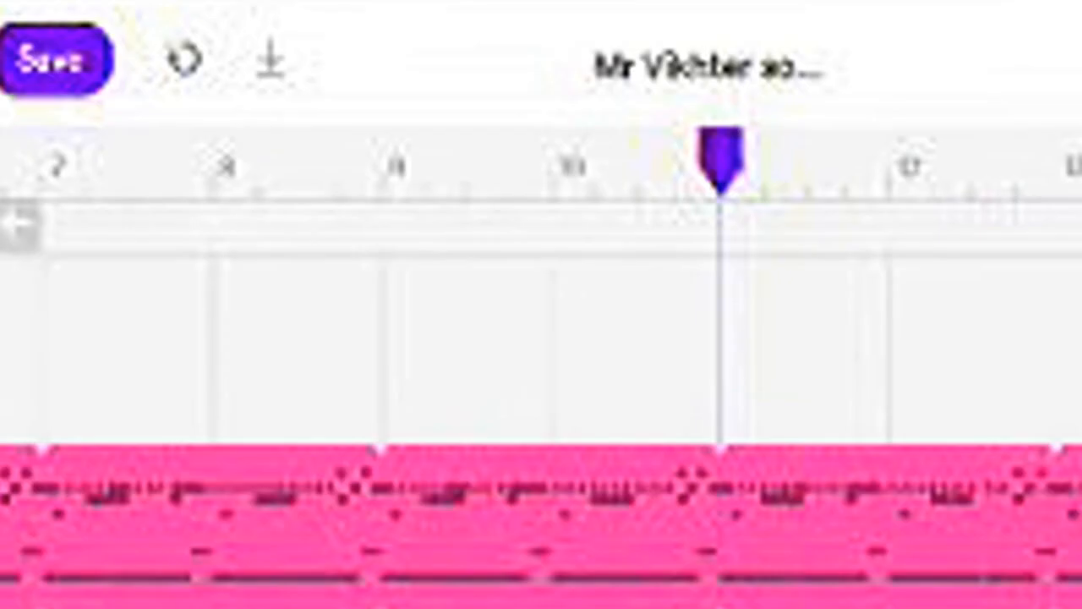
{"action": "mouse_move", "coordinate": [758, 169]}
{"action": "left_mouse_down"}
{"action": "mouse_move", "coordinate": [850, 181]}
{"action": "mouse_move", "coordinate": [728, 174]}
{"action": "left_mouse_up"}
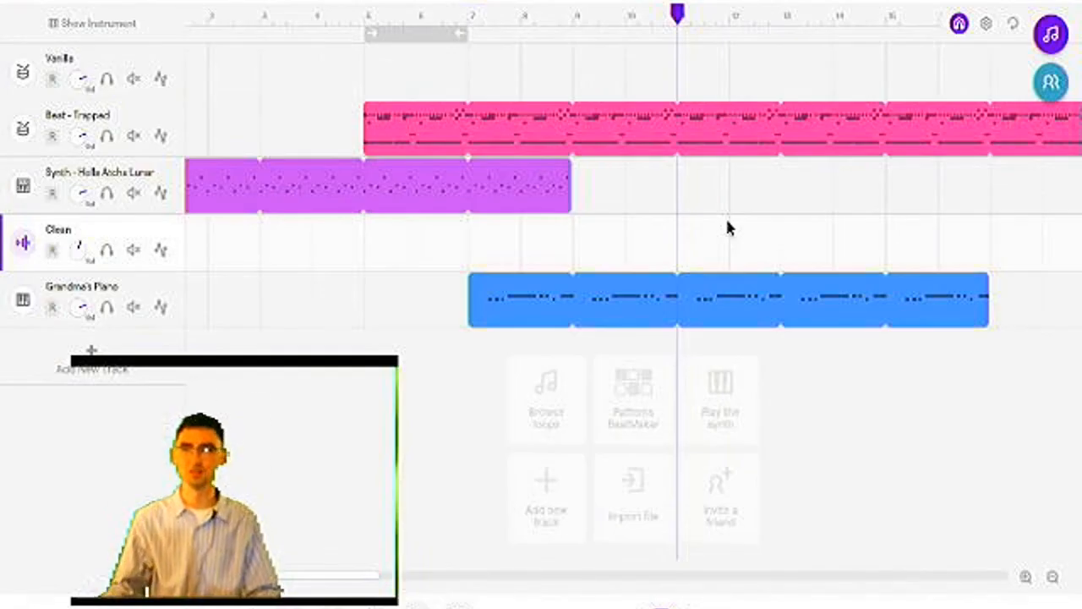
Try splitting the Grandma's Piano region at the playhead and undo the split.
{"action": "mouse_move", "coordinate": [696, 304]}
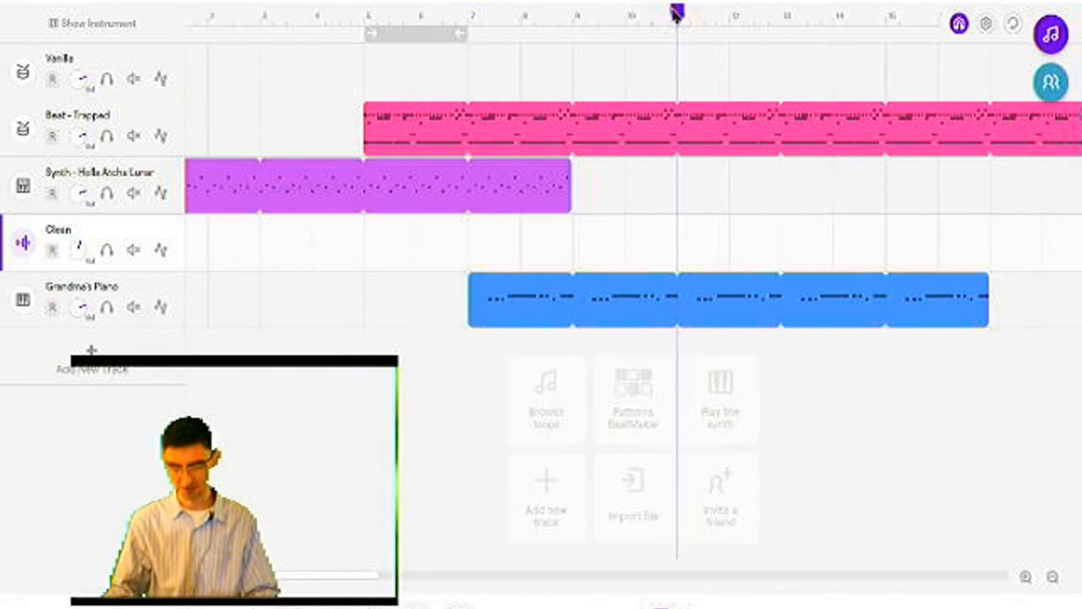
{"action": "left_click", "coordinate": [682, 313]}
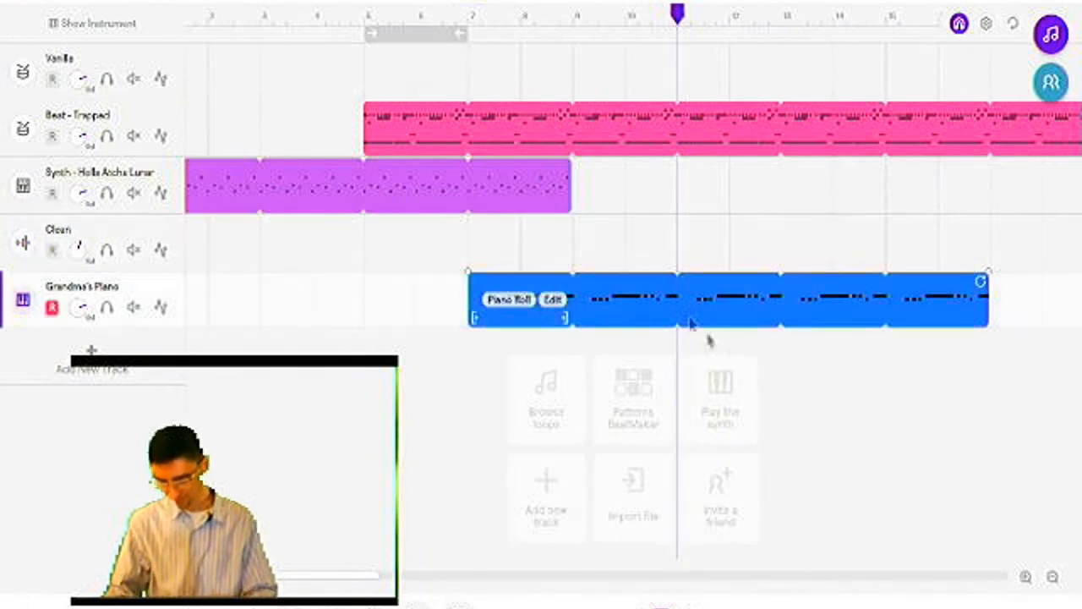
{"action": "left_click", "coordinate": [912, 452]}
{"action": "left_click", "coordinate": [829, 313]}
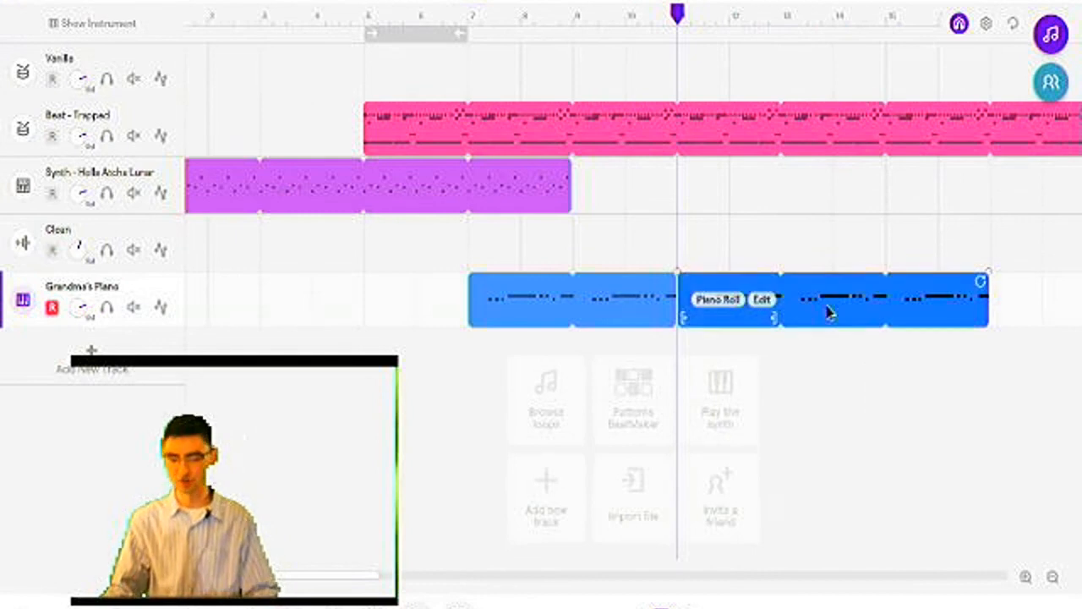
{"action": "mouse_move", "coordinate": [830, 311]}
{"action": "left_mouse_down"}
{"action": "mouse_move", "coordinate": [939, 311]}
{"action": "mouse_move", "coordinate": [830, 309]}
{"action": "left_mouse_up"}
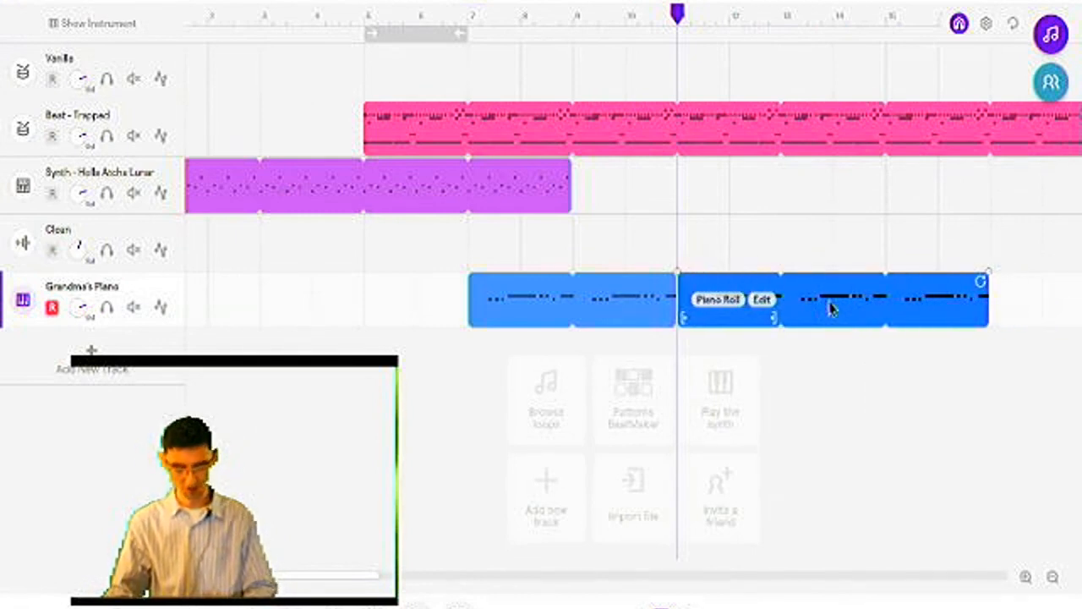
{"action": "left_click", "coordinate": [692, 47]}
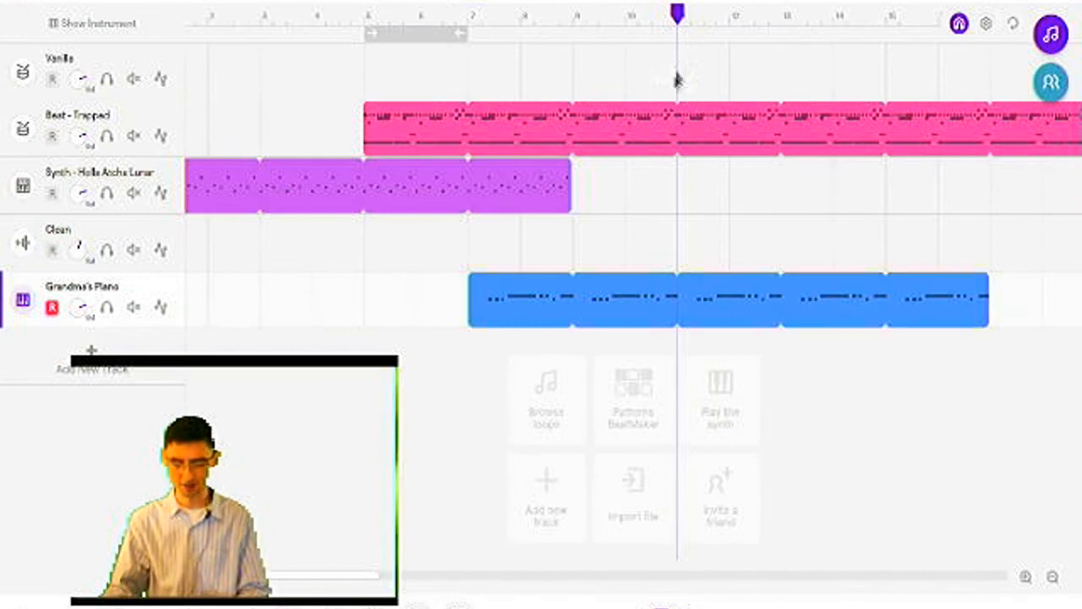
Split the Grandma's Piano region at bar 11 and move its second part to start at bar 15.
{"action": "mouse_move", "coordinate": [677, 29]}
{"action": "left_mouse_down"}
{"action": "mouse_move", "coordinate": [785, 26]}
{"action": "mouse_move", "coordinate": [677, 29]}
{"action": "left_mouse_up"}
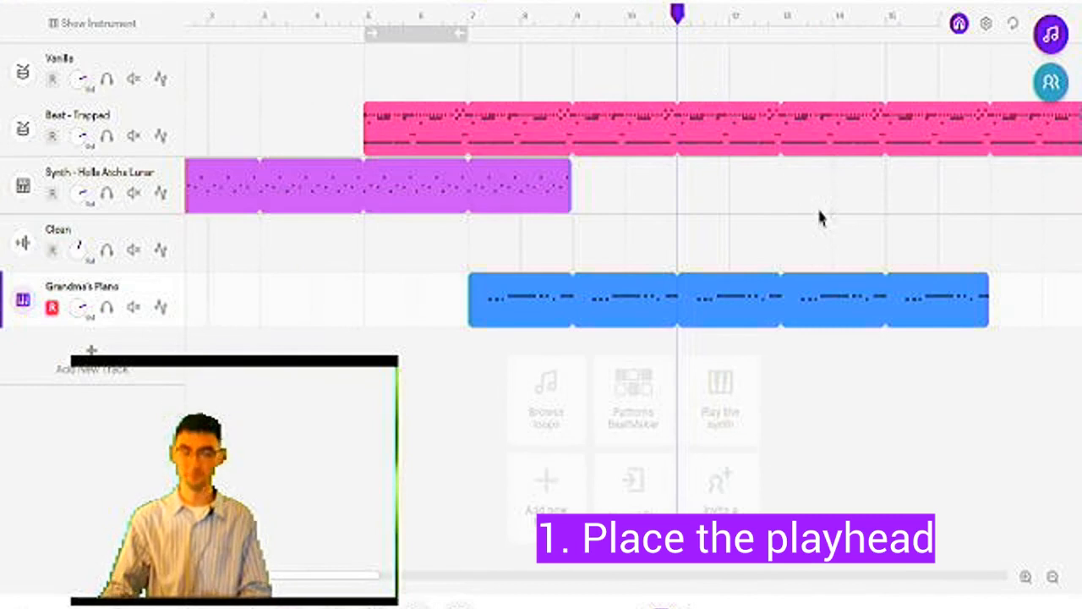
{"action": "left_click", "coordinate": [682, 316]}
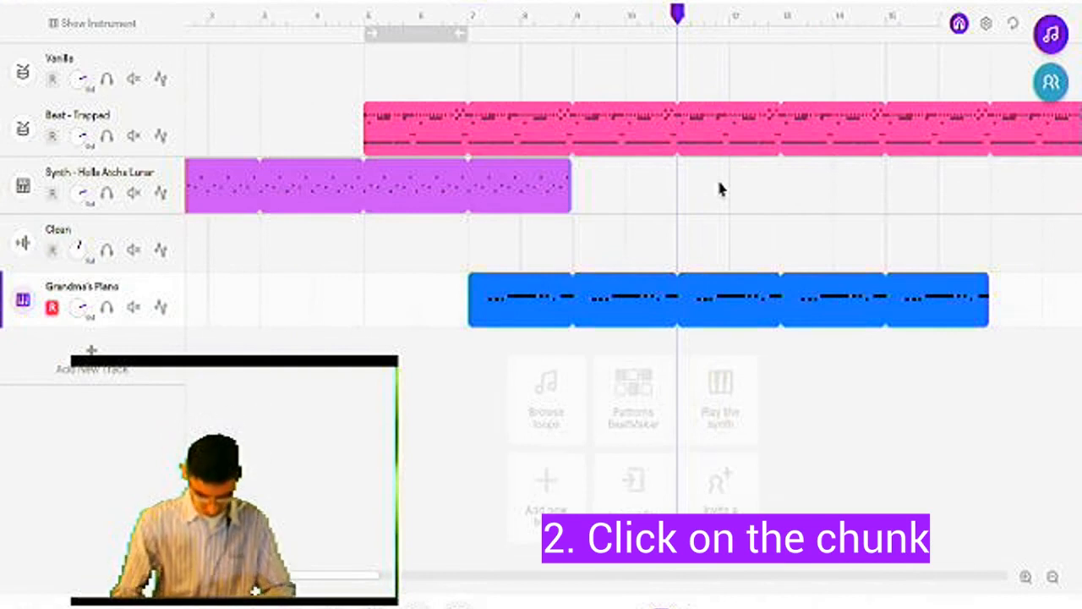
{"action": "key", "text": "ctrl+e"}
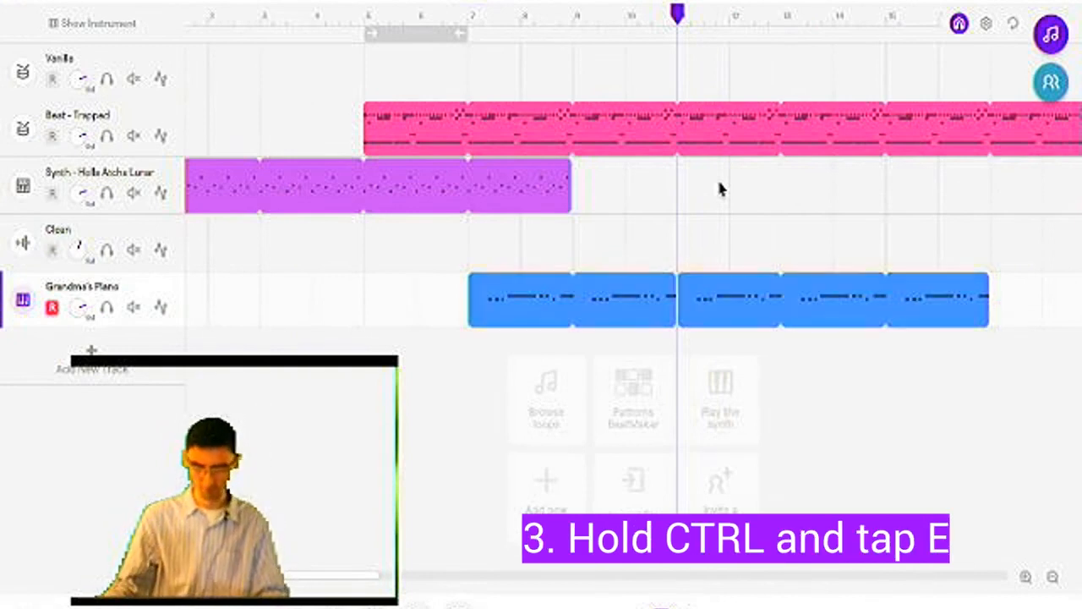
{"action": "left_click_drag", "start_coordinate": [806, 304], "coordinate": [877, 262]}
Play the song from the middle of bar 6 to hear the separated piano regions.
{"action": "left_click_drag", "start_coordinate": [548, 18], "coordinate": [337, 10]}
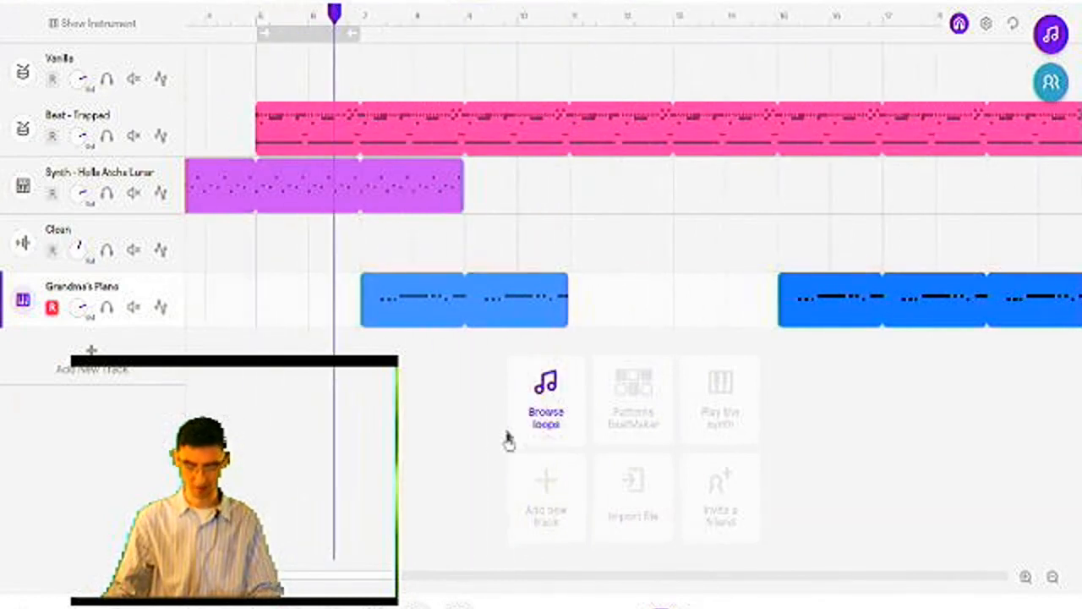
{"action": "left_click", "coordinate": [417, 604]}
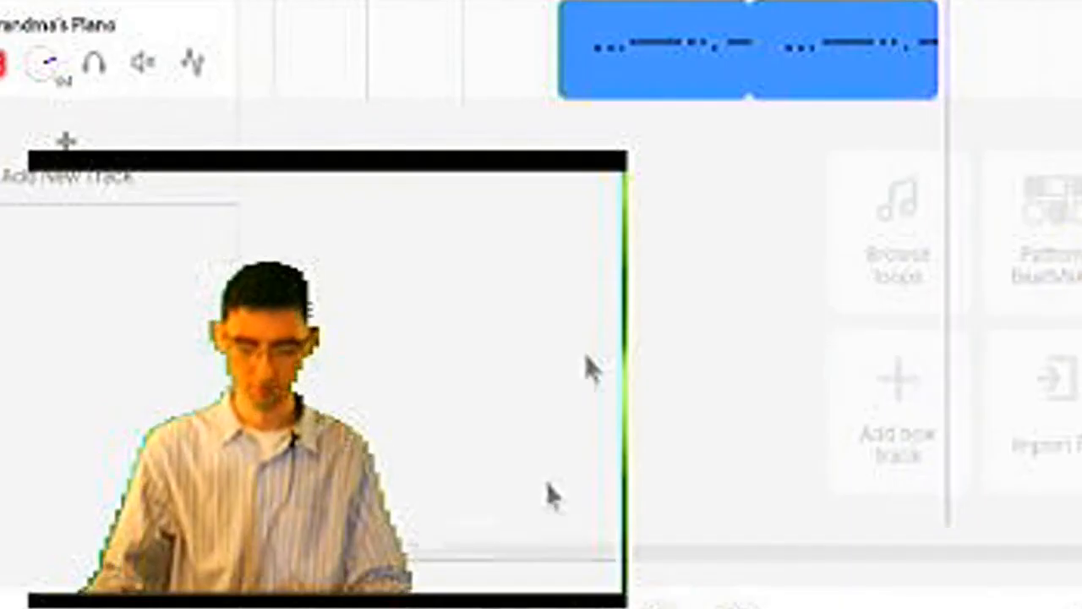
Change the pitch of the first Grandma's Piano region by +12 and play it back.
{"action": "mouse_move", "coordinate": [718, 56]}
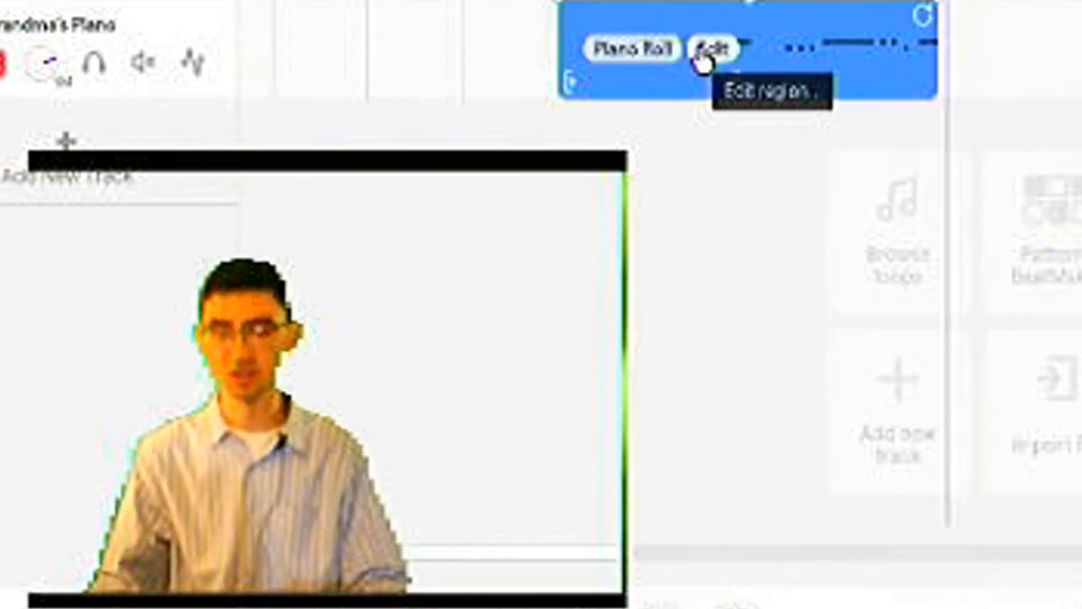
{"action": "left_click", "coordinate": [714, 49]}
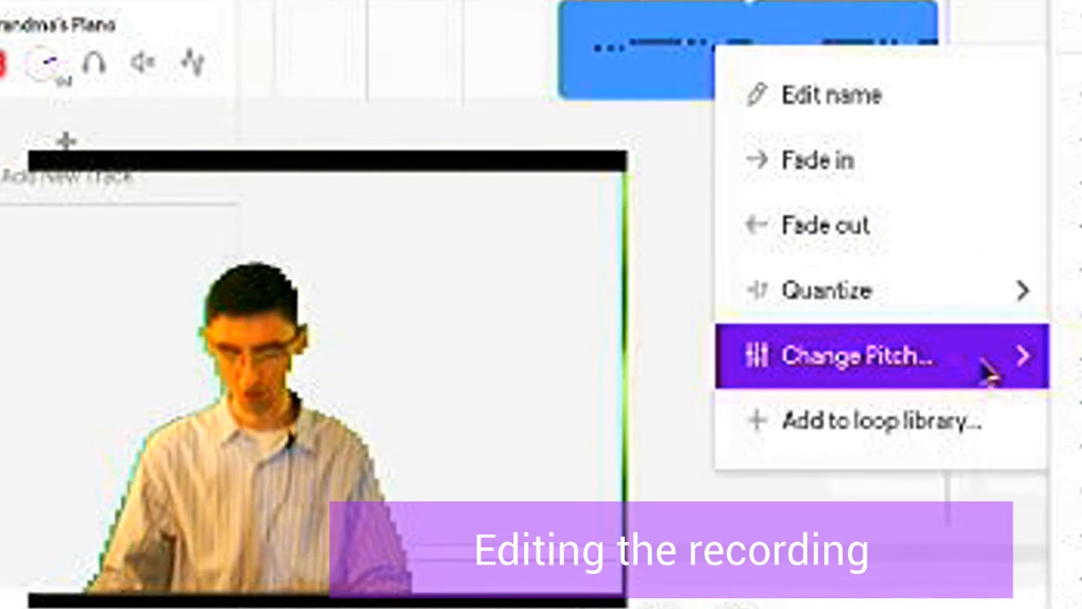
{"action": "mouse_move", "coordinate": [968, 356]}
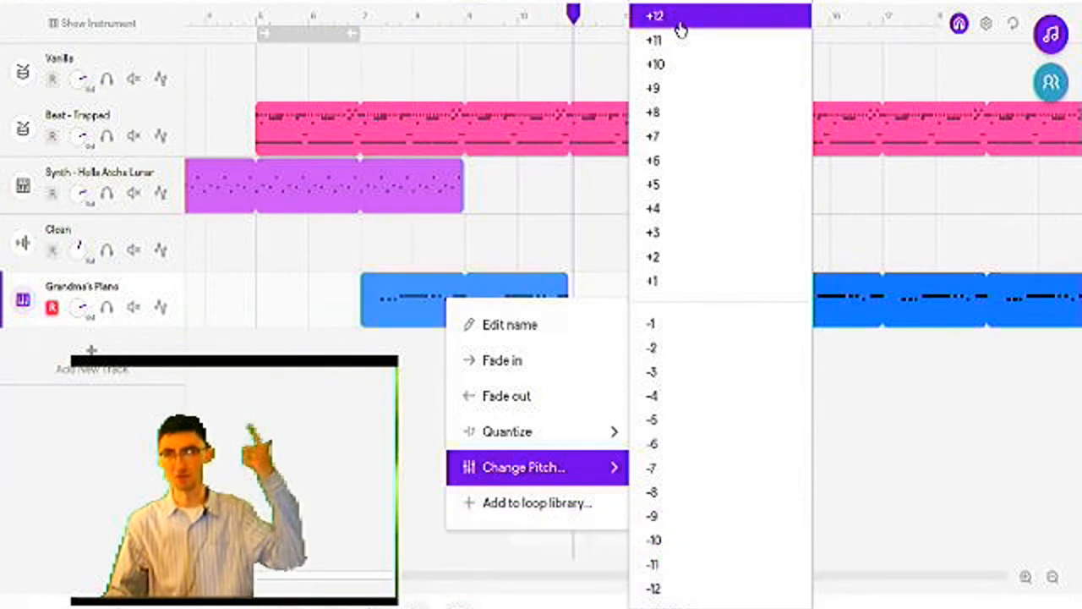
{"action": "left_click", "coordinate": [681, 30]}
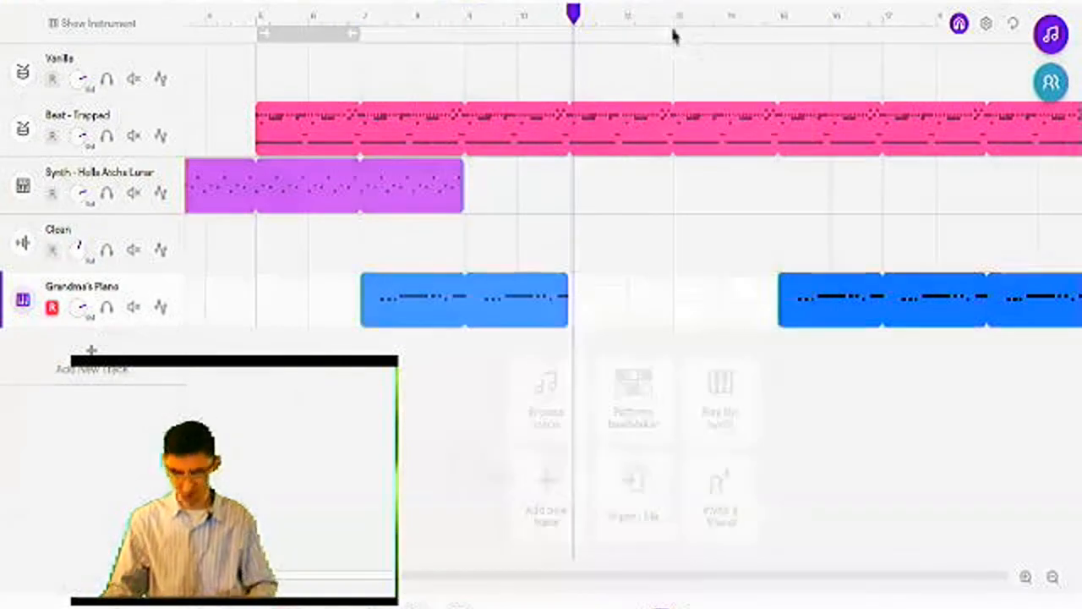
{"action": "left_click", "coordinate": [362, 351]}
{"action": "left_click", "coordinate": [415, 605]}
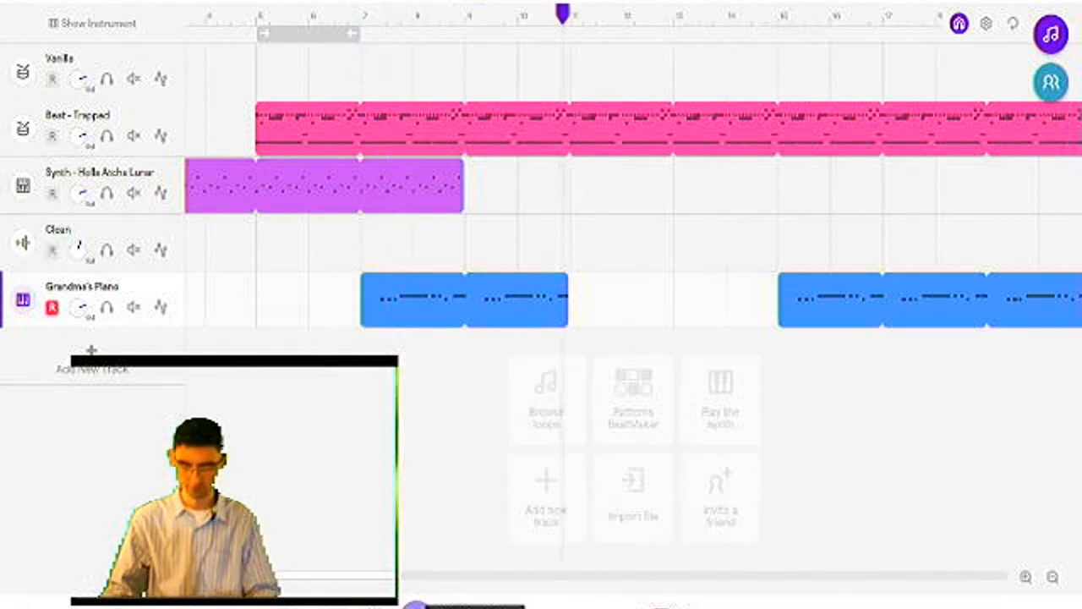
Copy the Synth - Holla Atcha Lunar region and paste it on the same track at the start of bar 11.
{"action": "left_click", "coordinate": [353, 185]}
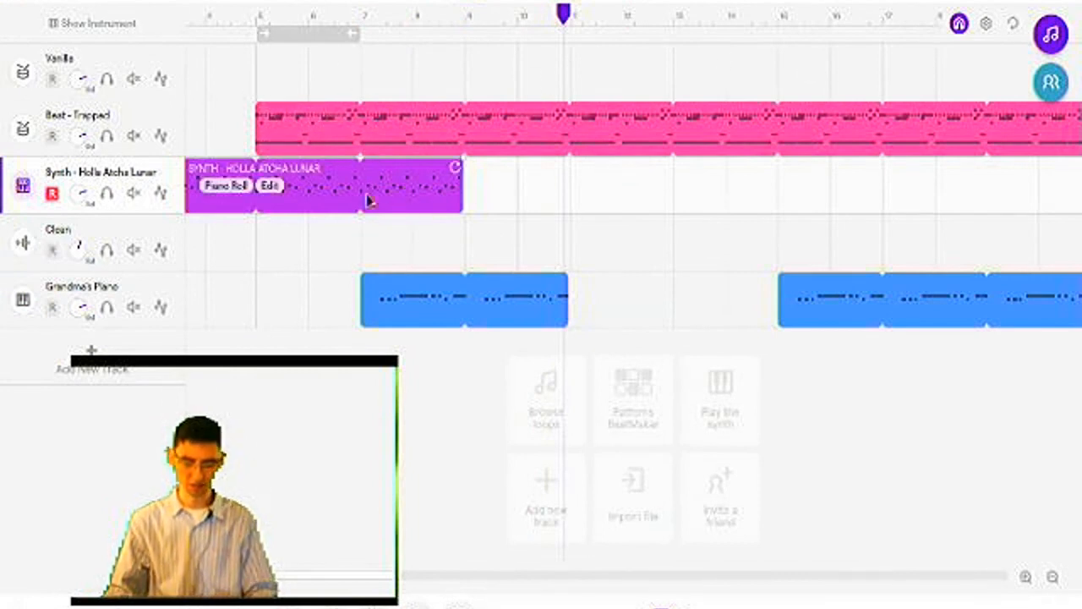
{"action": "left_click", "coordinate": [387, 77]}
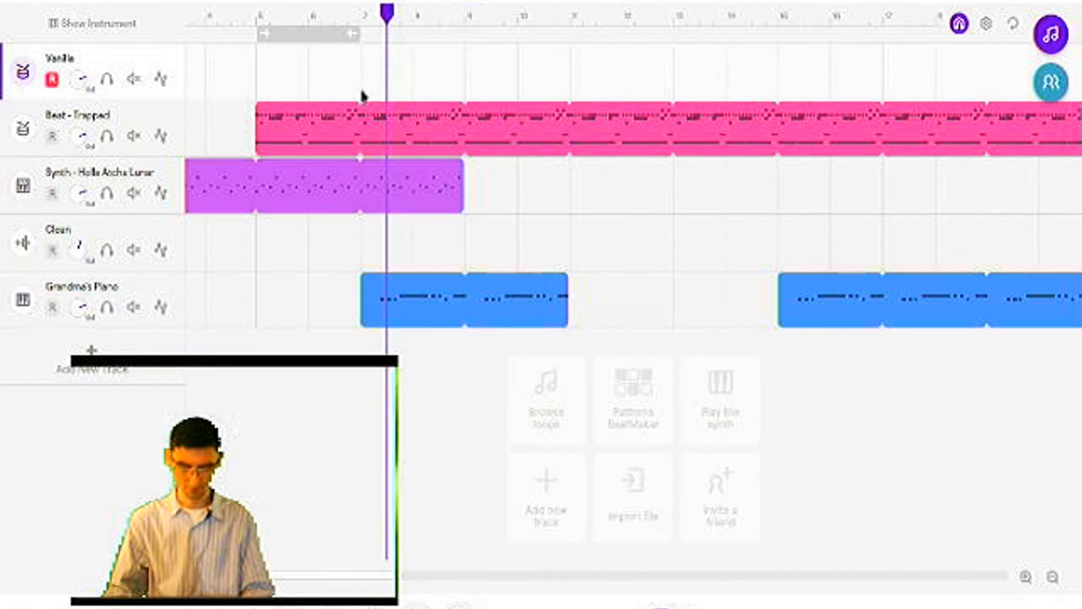
{"action": "left_click", "coordinate": [359, 195]}
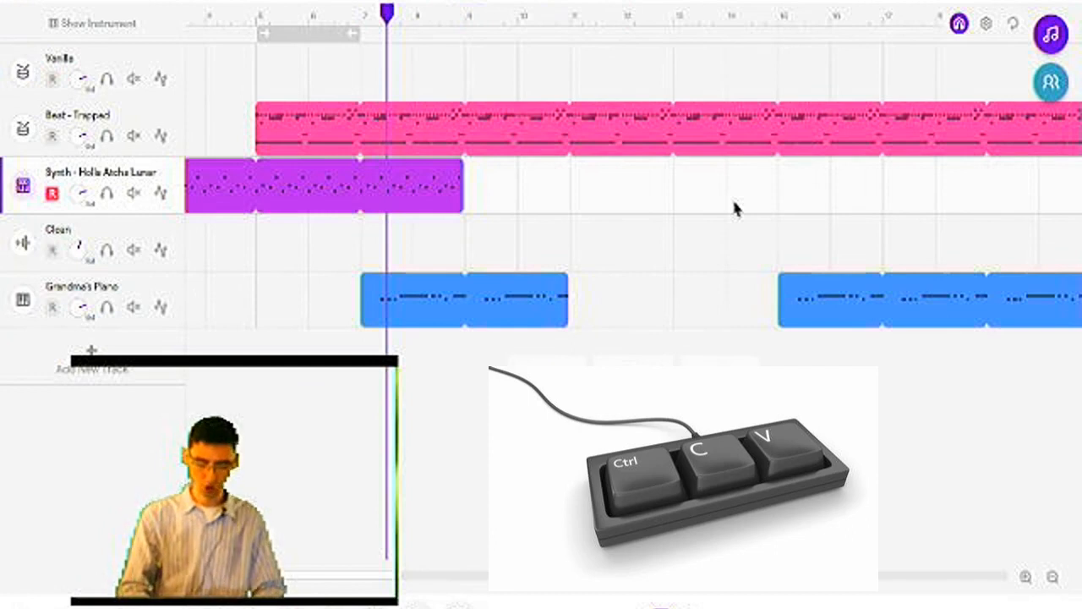
{"action": "left_click", "coordinate": [569, 179]}
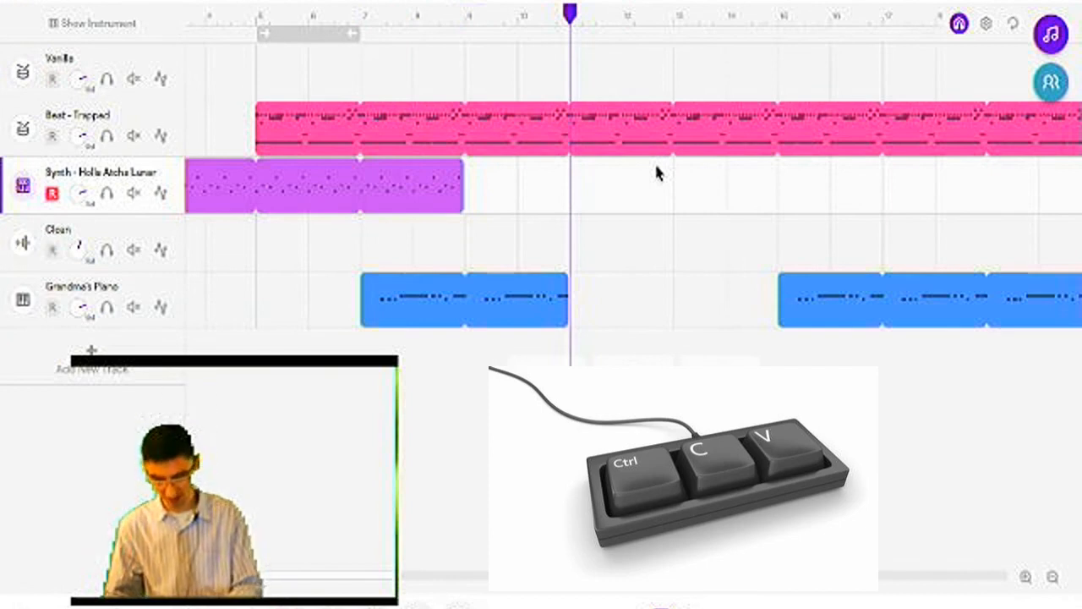
{"action": "key", "text": "ctrl+v"}
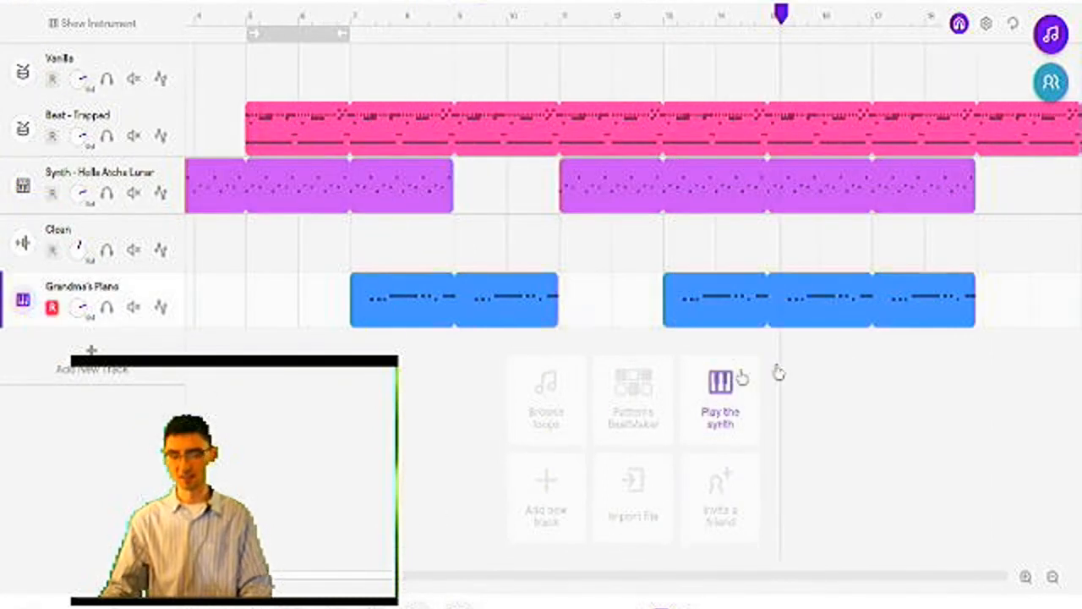
Delete the second Grandma's Piano region, which starts at bar 13, and save the song.
{"action": "left_click", "coordinate": [856, 311]}
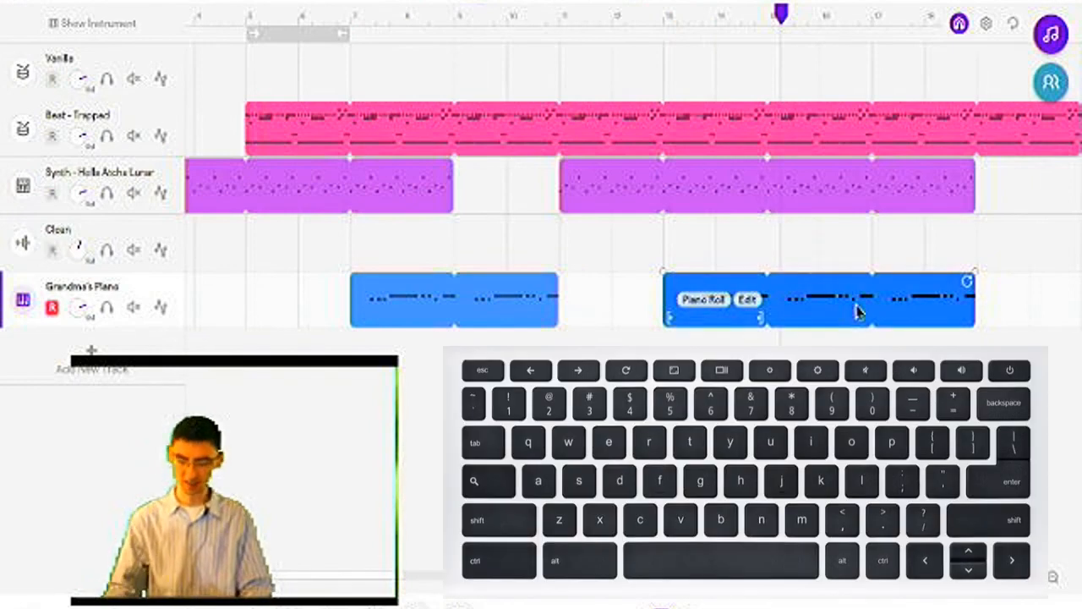
{"action": "key", "text": "BackSpace"}
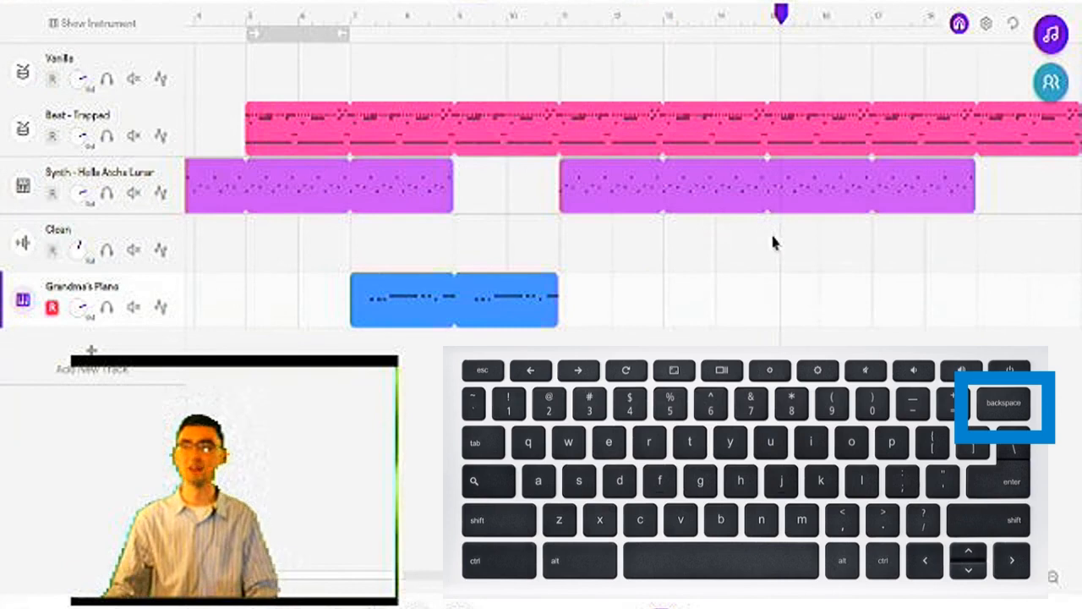
{"action": "left_click", "coordinate": [522, 309]}
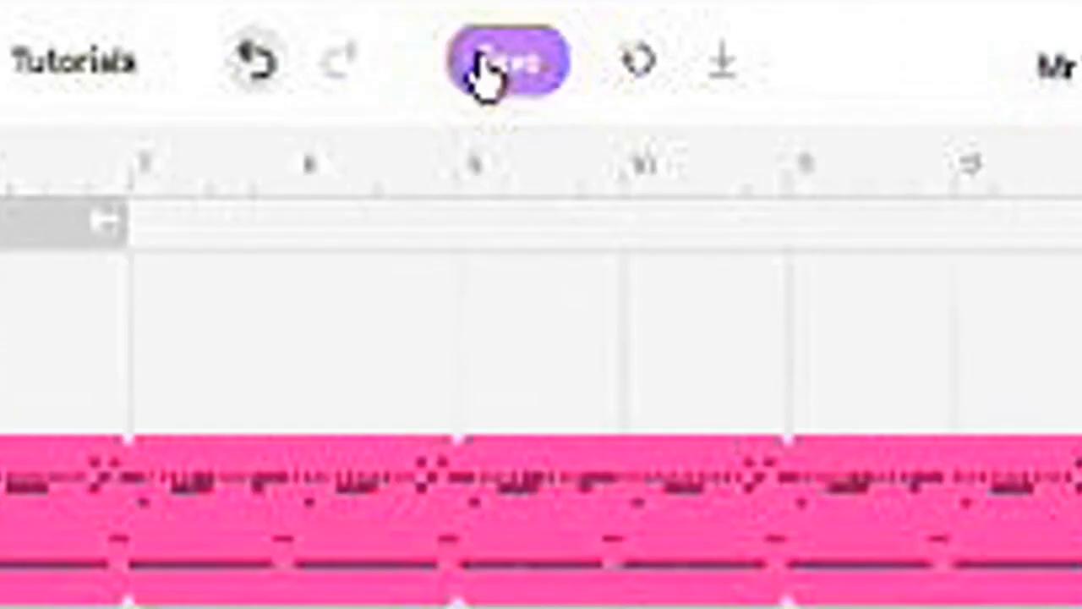
{"action": "left_click", "coordinate": [522, 74]}
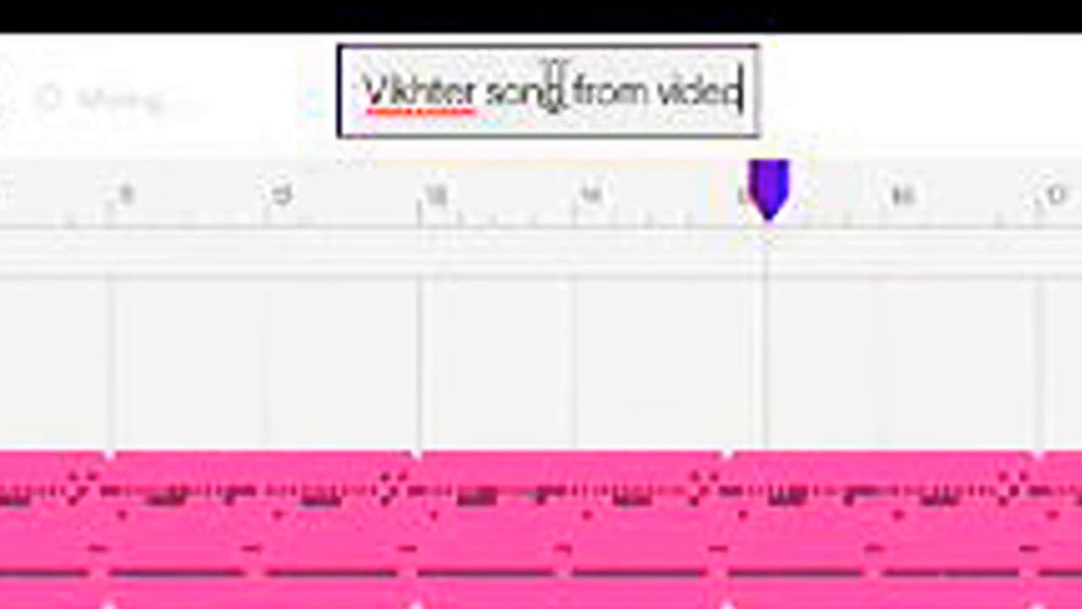
Rename the song to "the lit-est song ever" and save it under the new title.
{"action": "left_click_drag", "start_coordinate": [490, 92], "coordinate": [365, 92]}
{"action": "left_click", "coordinate": [755, 90]}
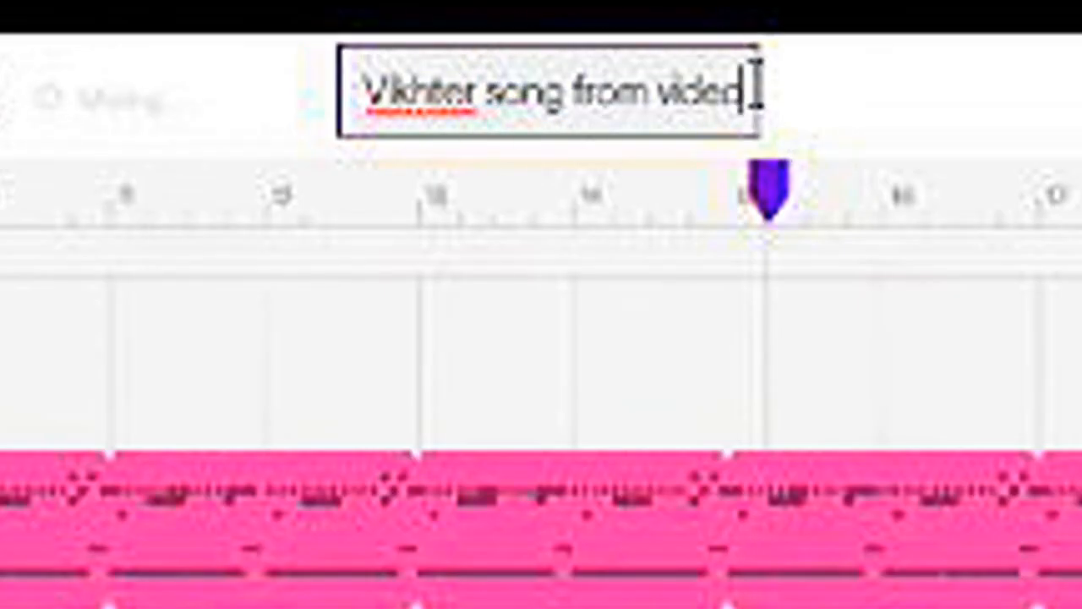
{"action": "left_click", "coordinate": [888, 125]}
{"action": "left_click", "coordinate": [471, 106]}
{"action": "triple_click", "coordinate": [472, 105]}
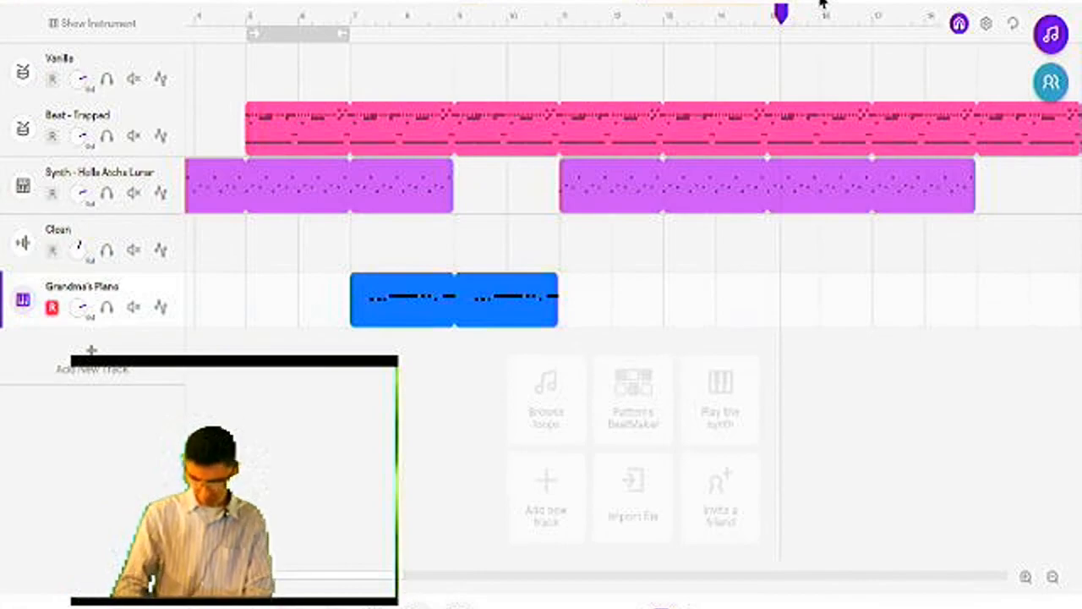
{"action": "type", "text": "the lit"}
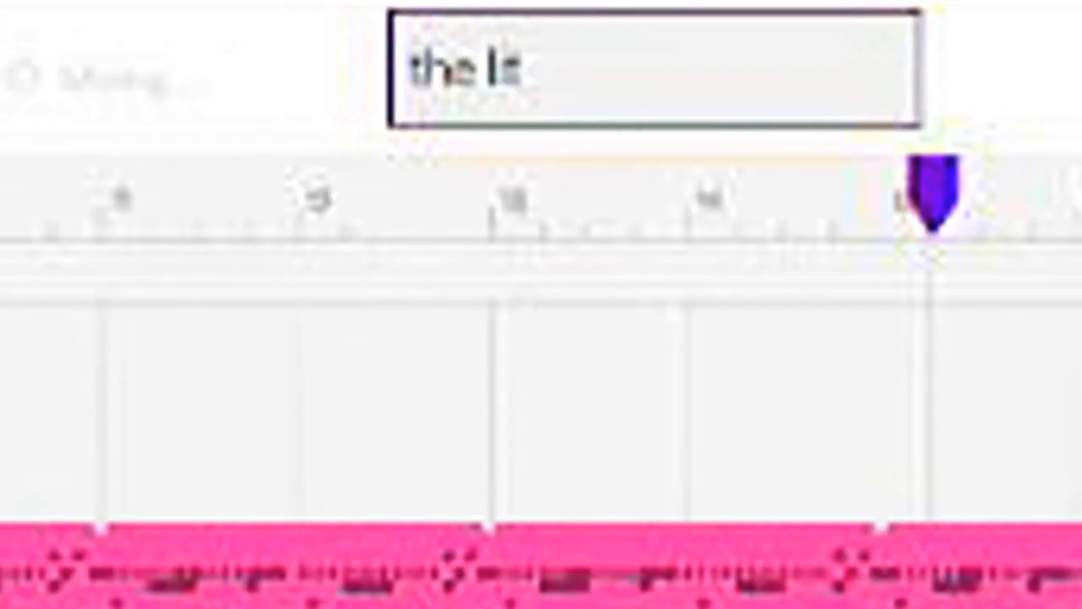
{"action": "type", "text": "-est"}
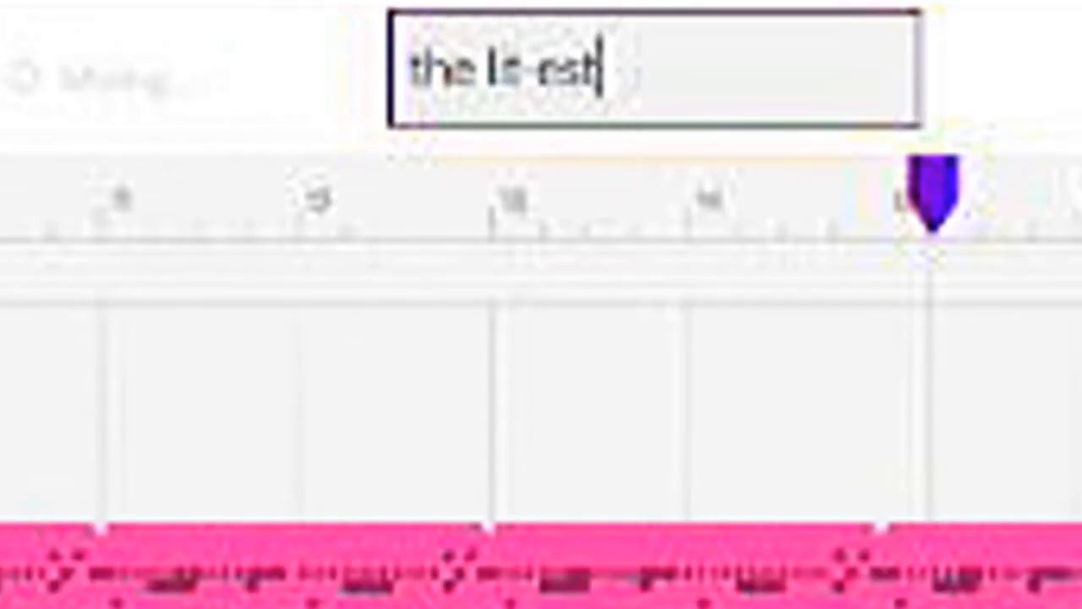
{"action": "type", "text": " song ever"}
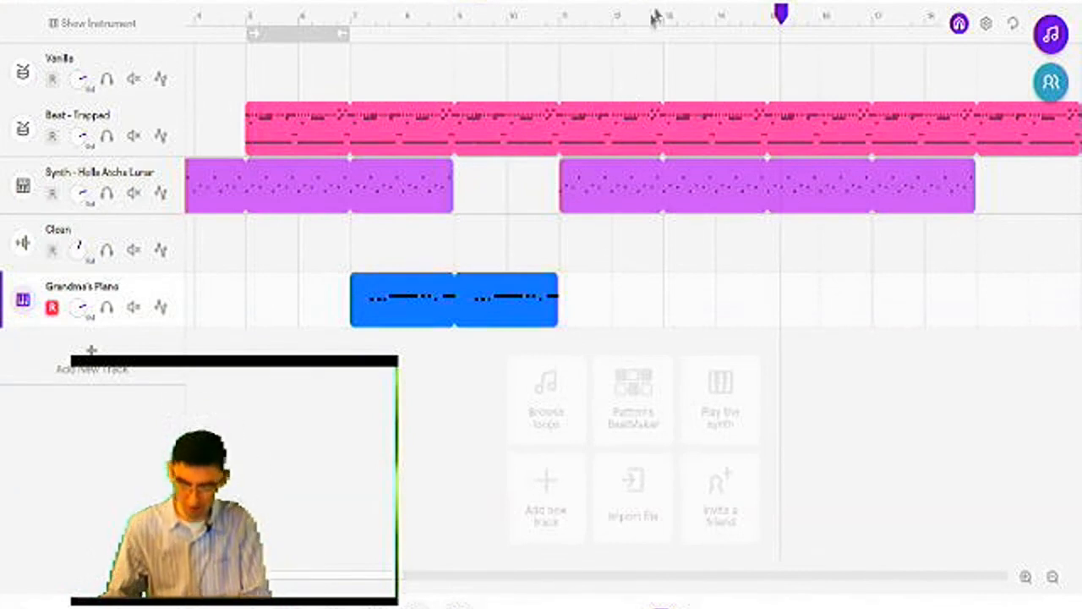
{"action": "left_click", "coordinate": [472, 1]}
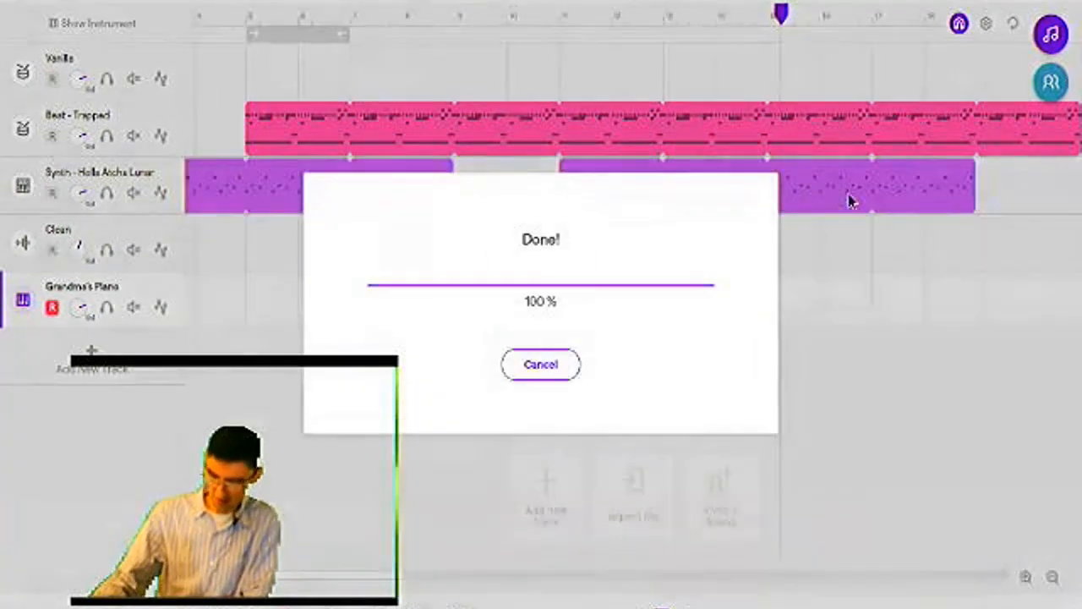